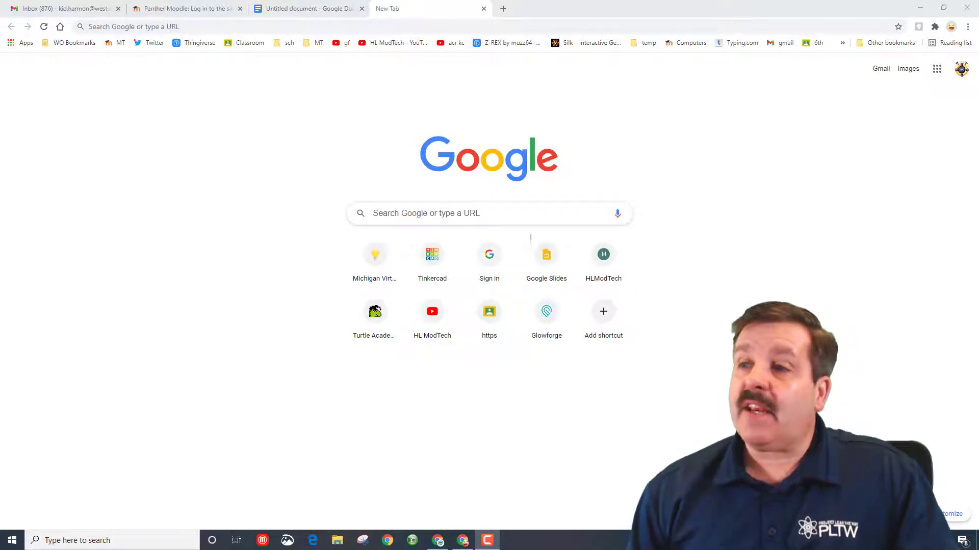
- Go to Google Jamboard and open the Math MDH jam
click(937, 71)
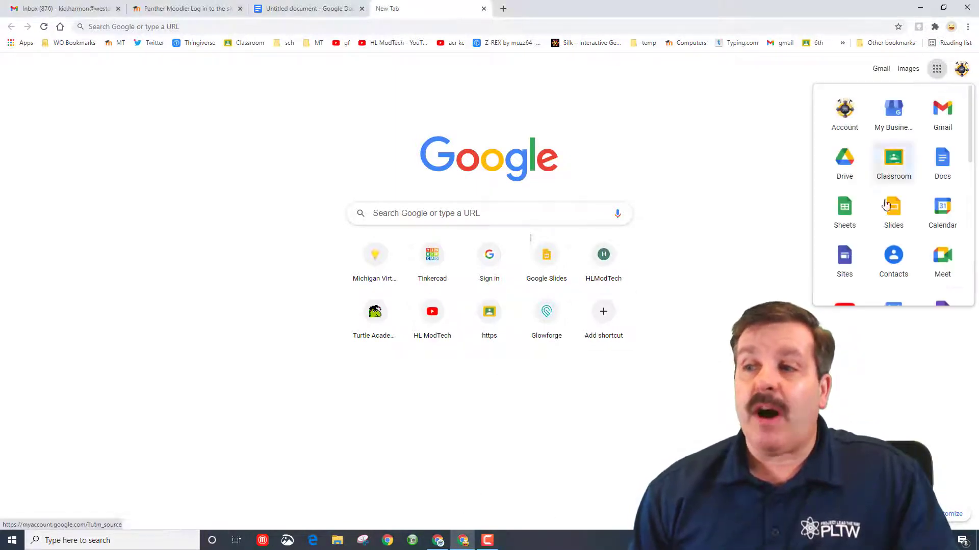
scroll(889, 213, down, 4)
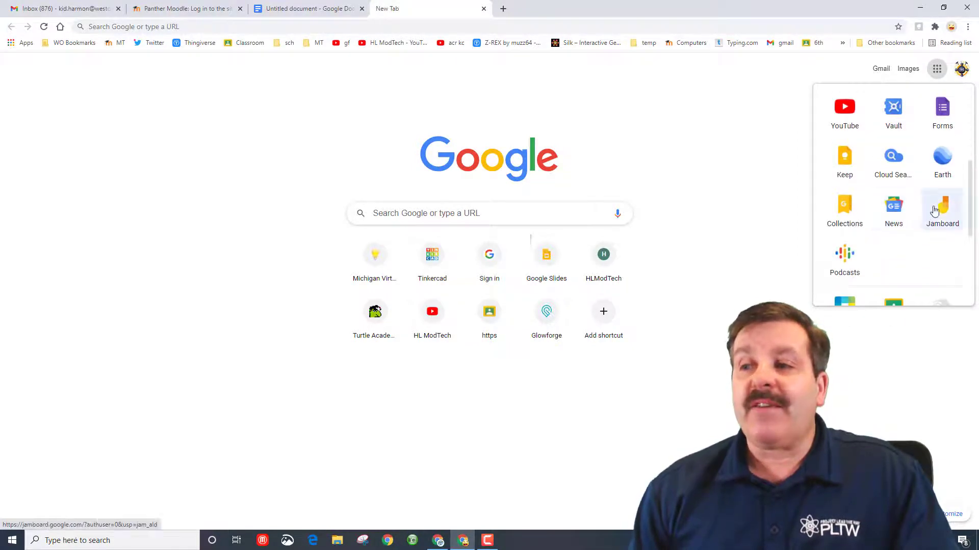
click(943, 212)
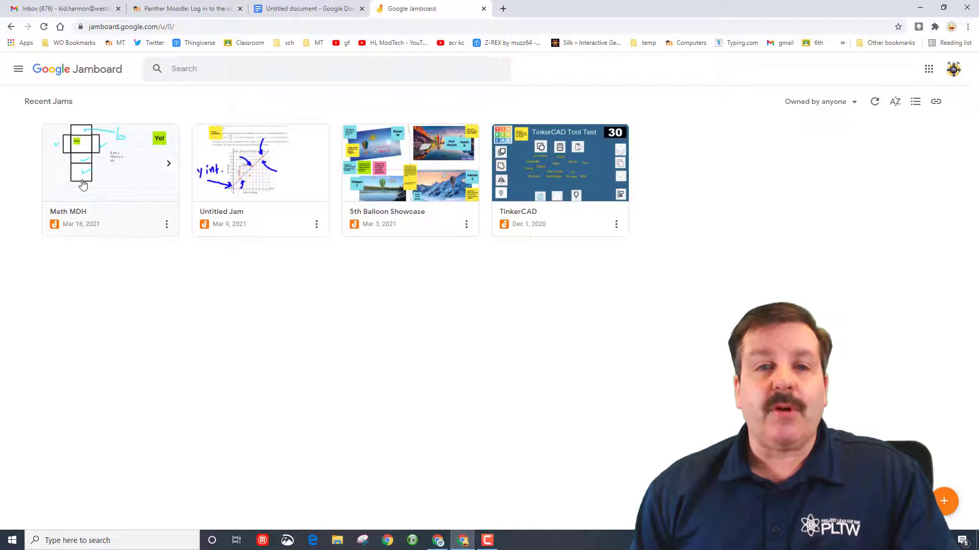
click(113, 192)
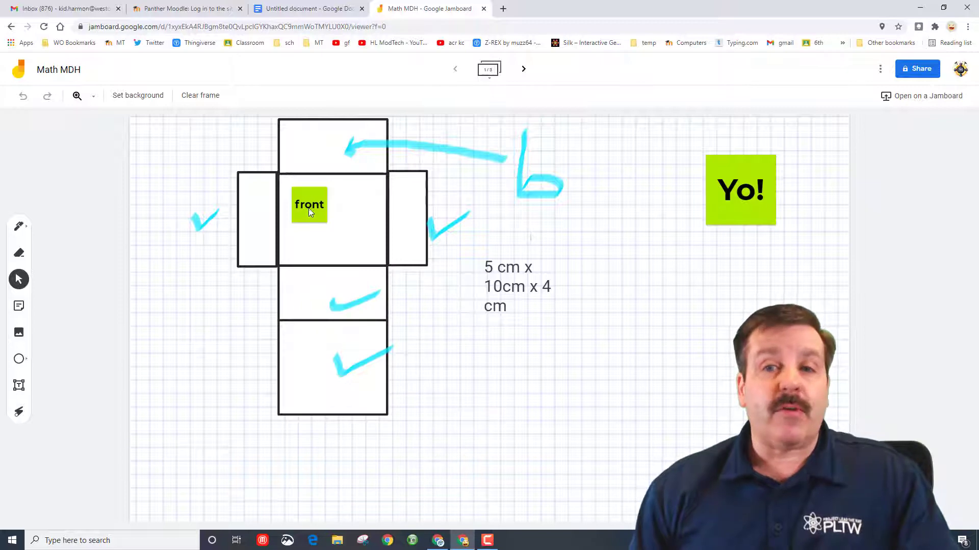
- Draw a square about 7 grid cells wide between the dimensions text and the "Yo!" note, and leave it deselected
click(19, 359)
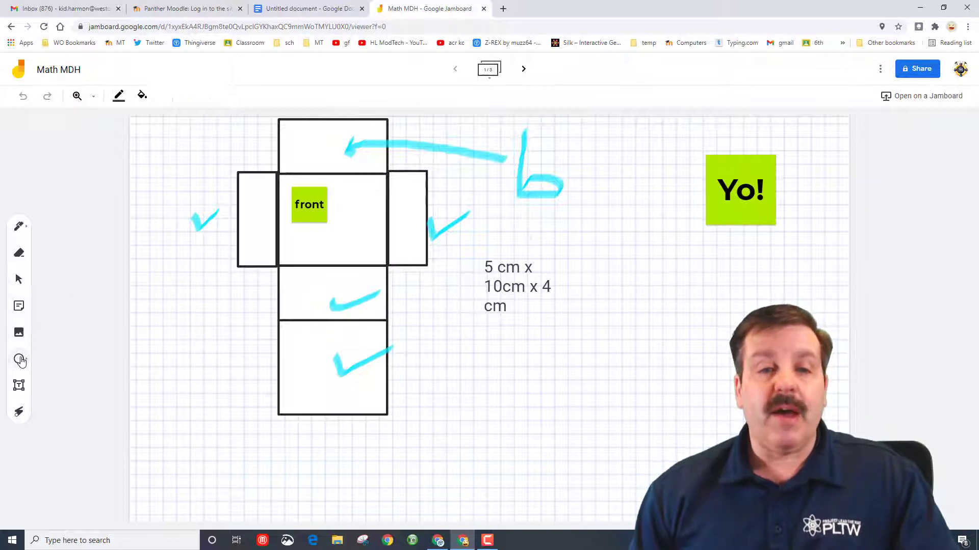
click(76, 363)
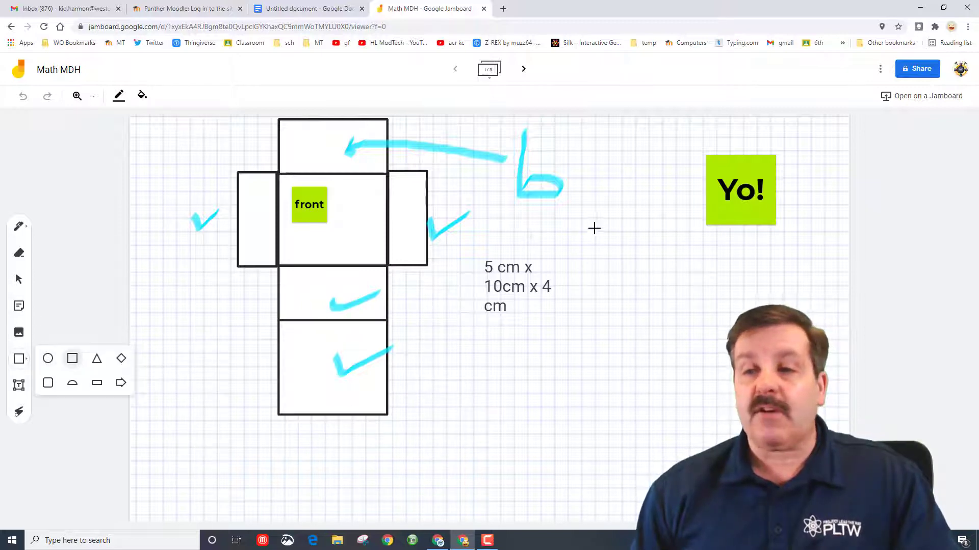
drag(594, 228, 688, 324)
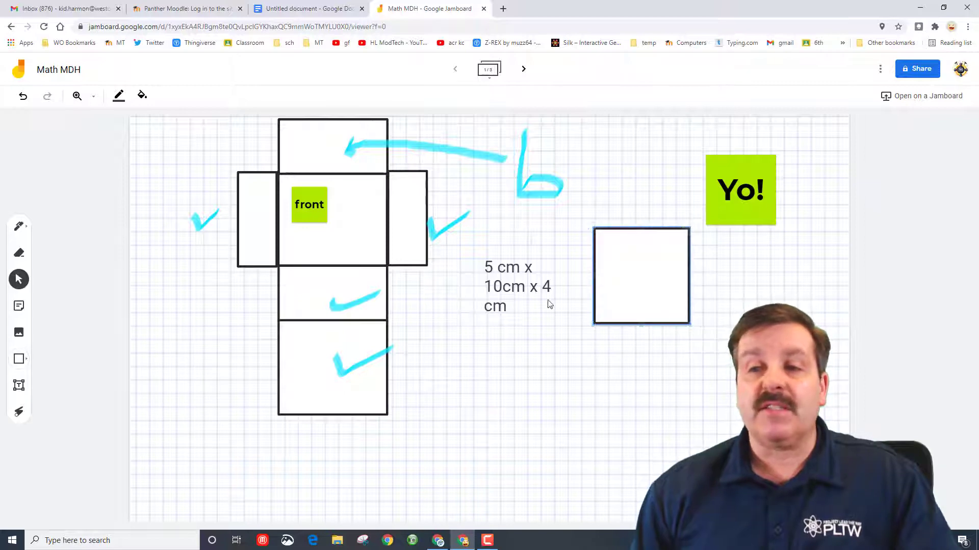
click(20, 385)
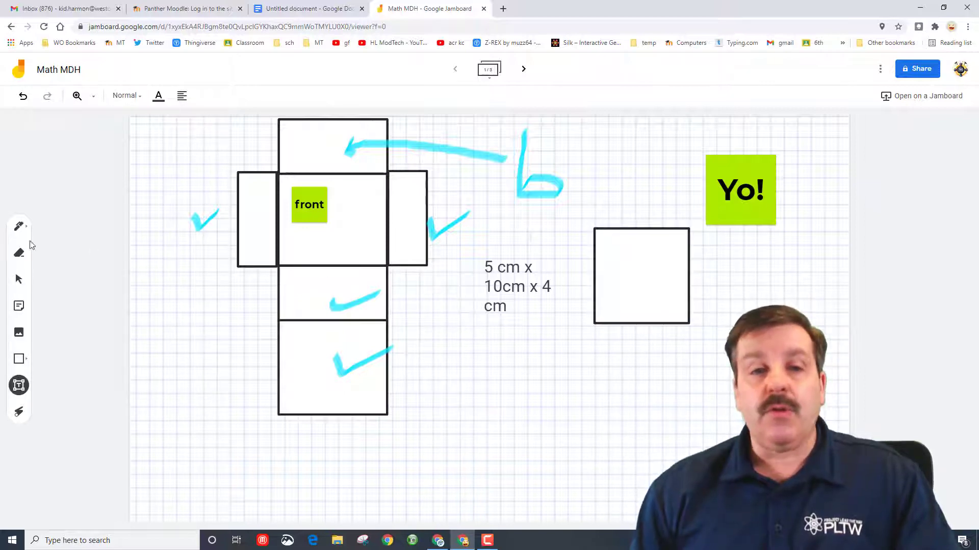
click(15, 280)
click(610, 265)
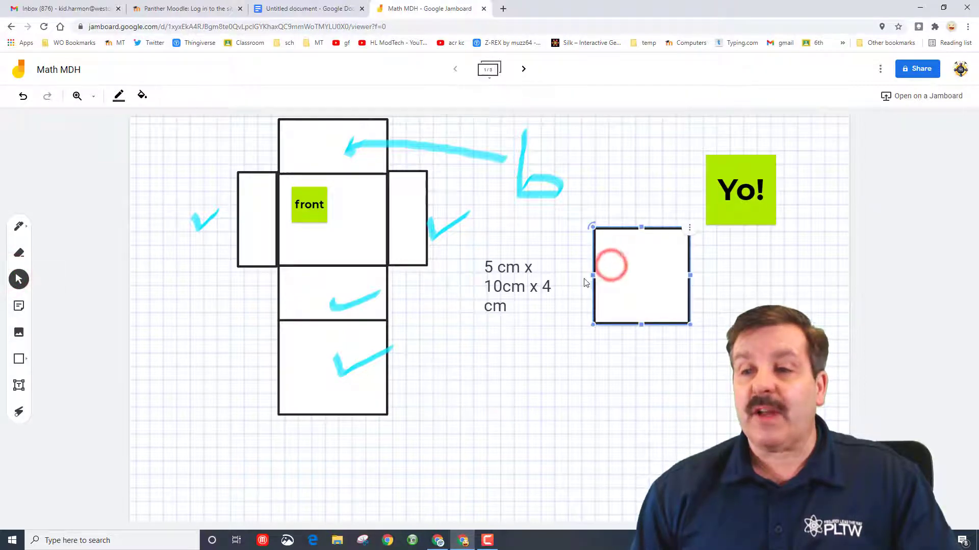
drag(593, 277, 591, 278)
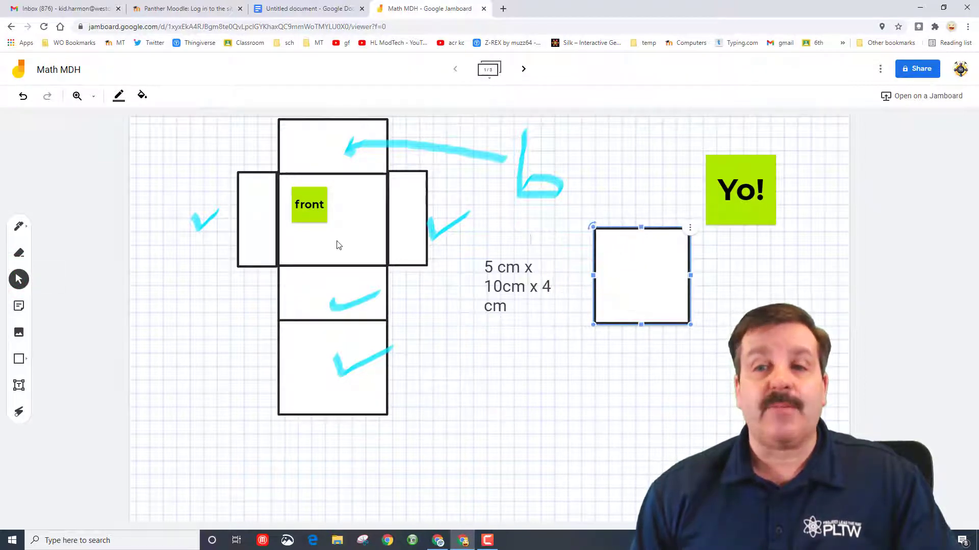
click(457, 251)
- Add a pink sticky note reading "Back" to the frame
click(19, 306)
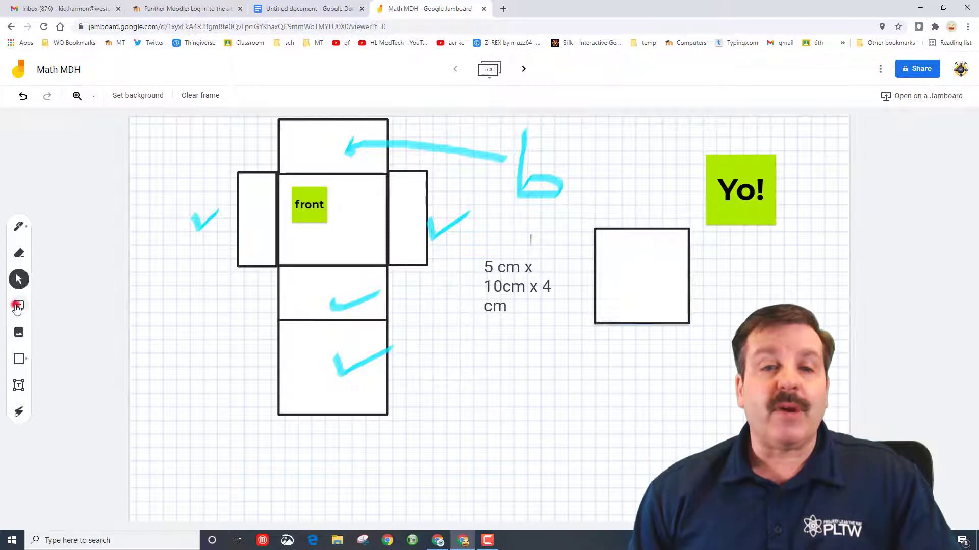
click(445, 280)
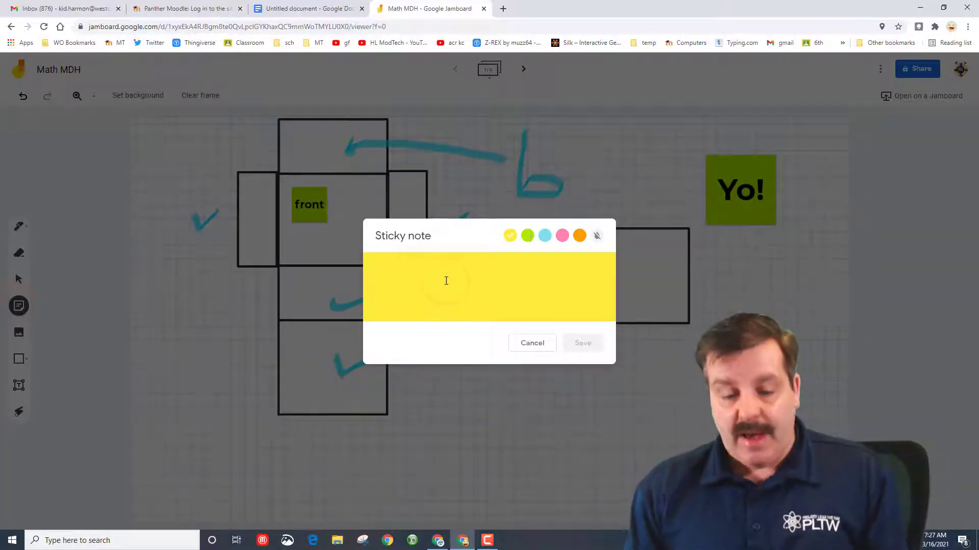
text(Back)
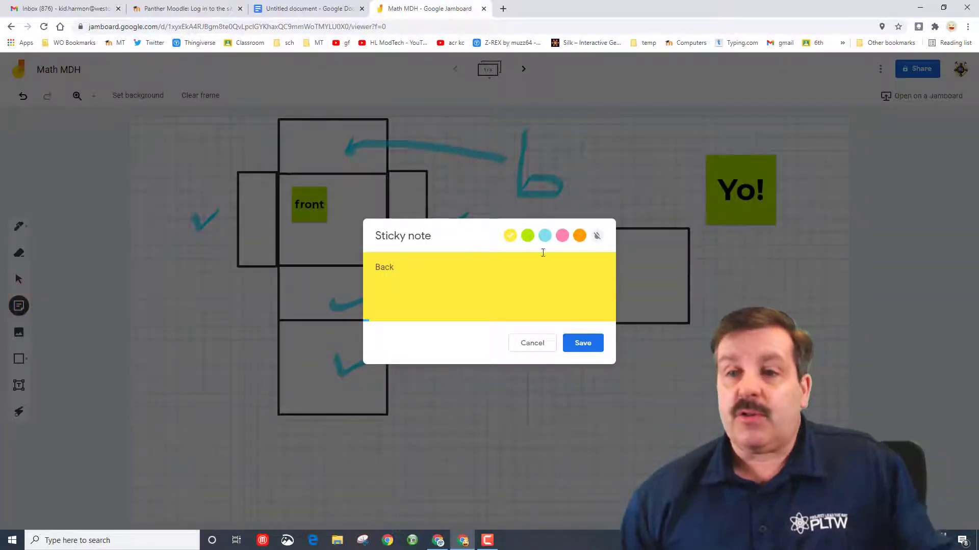
click(562, 235)
click(583, 343)
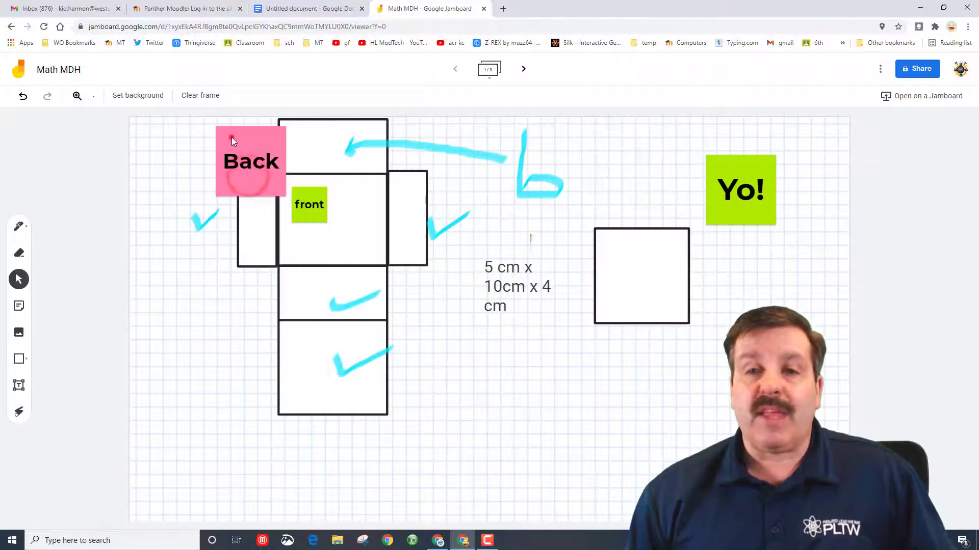
- Move the "Back" note onto the lowest rectangle of the box net and shrink it to fit inside the lower-left corner
drag(231, 137, 287, 368)
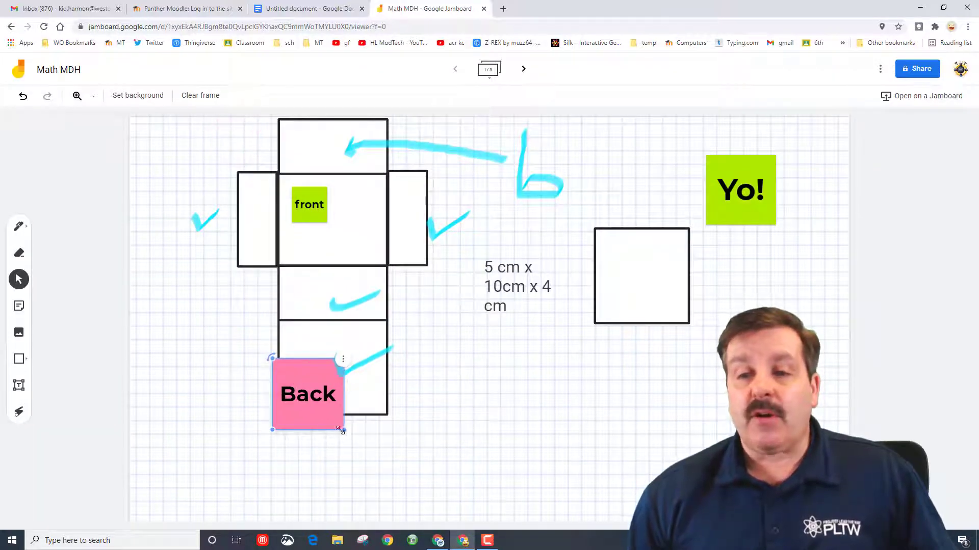
drag(343, 430, 290, 387)
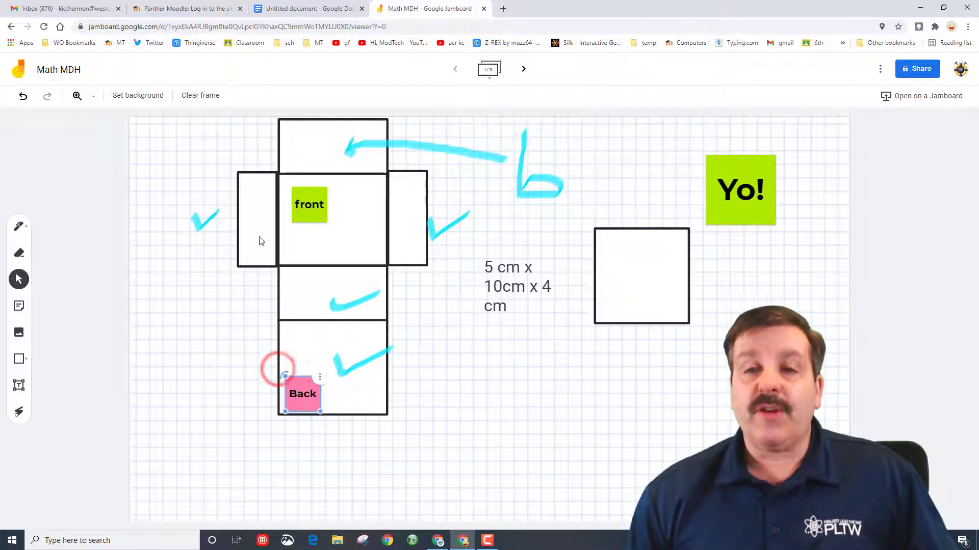
click(260, 235)
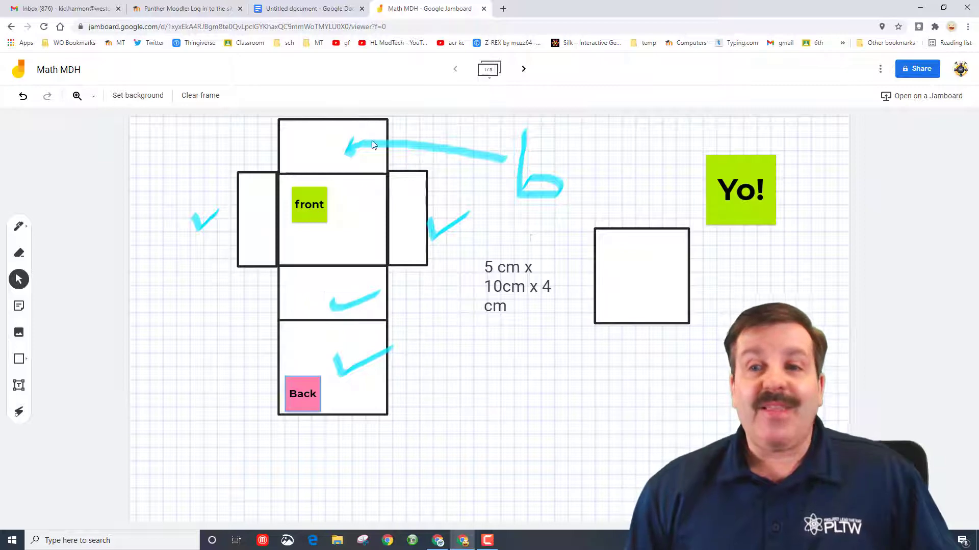
- Draw a light blue highlighter arrow pointing into the topmost rectangle of the box net from its left side
click(23, 229)
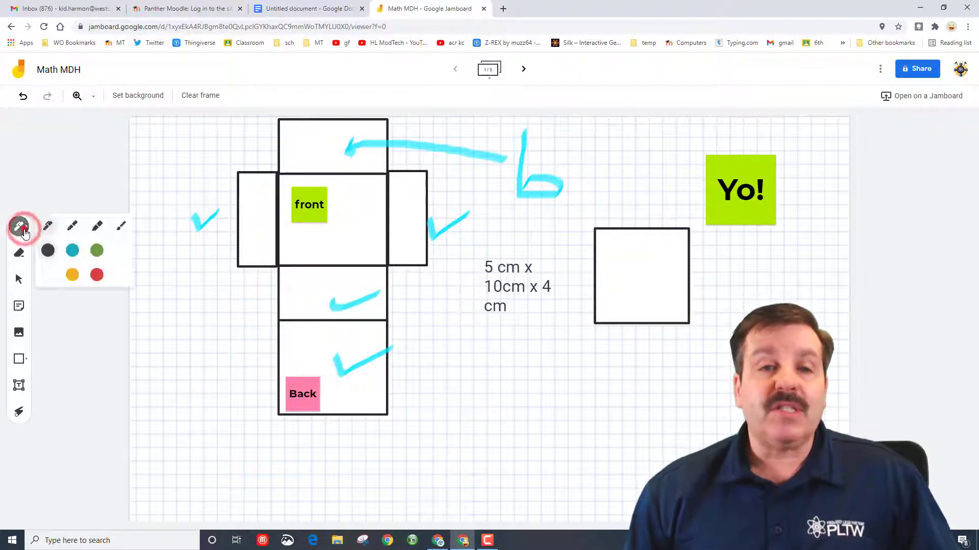
click(97, 225)
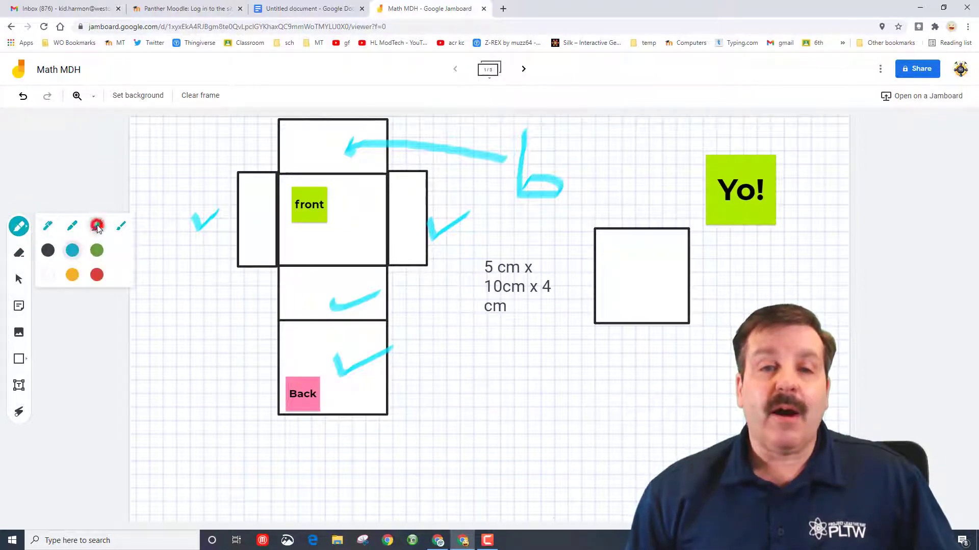
mouse_move(234, 141)
mouse_down()
mouse_move(285, 154)
mouse_move(274, 156)
mouse_up()
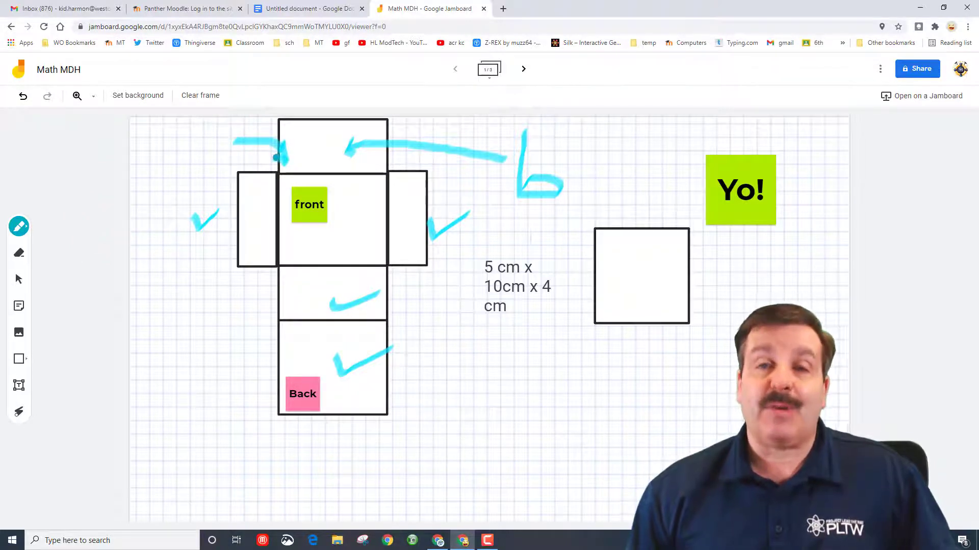
- Examine the jam's sharing options for people, groups and link access, and close them without adding anyone
click(923, 71)
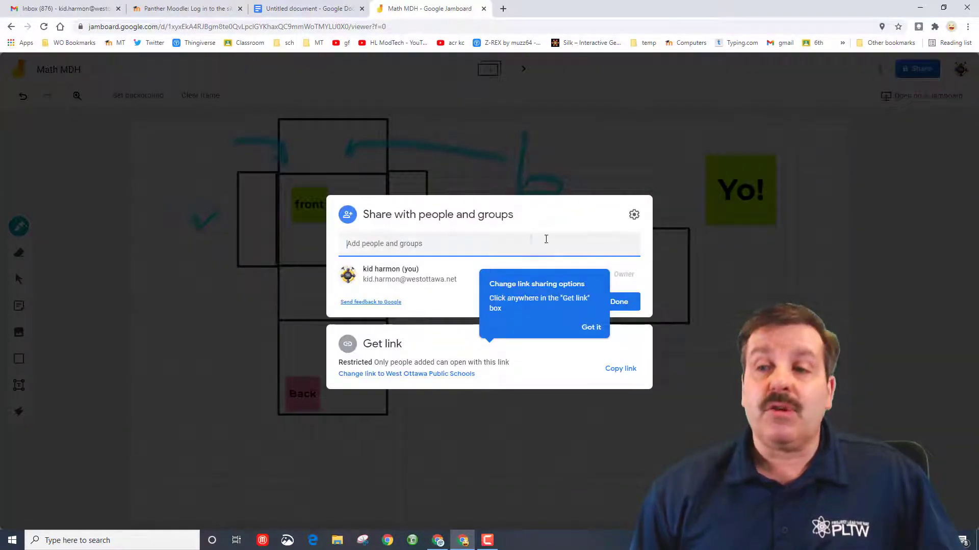
click(631, 305)
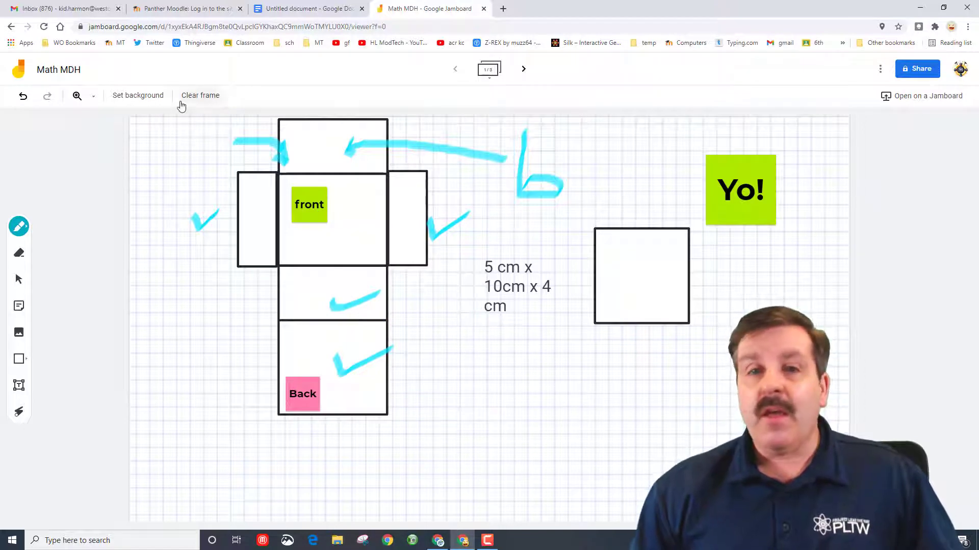
- Try the plain and dotted backgrounds on the frame, and restore the graph-paper grid
click(147, 97)
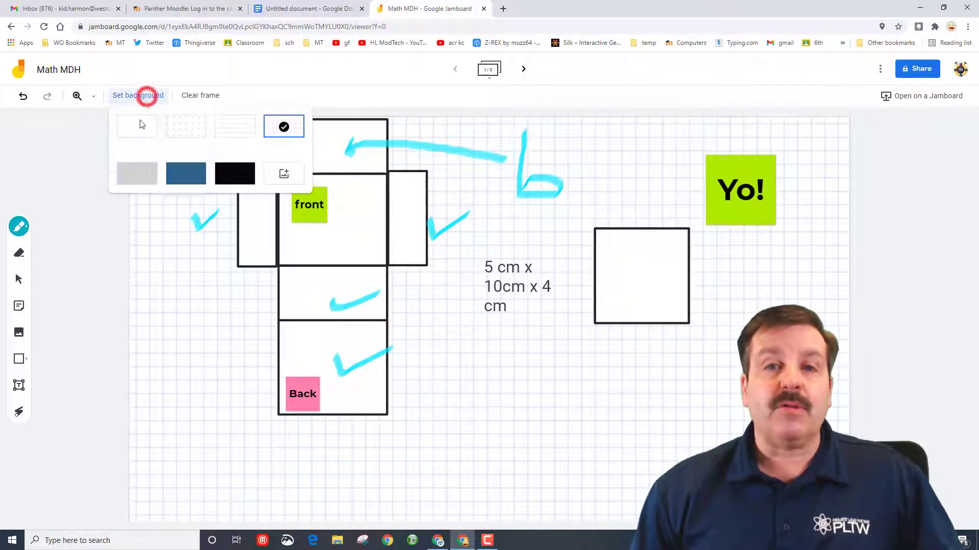
click(137, 127)
click(147, 92)
click(186, 127)
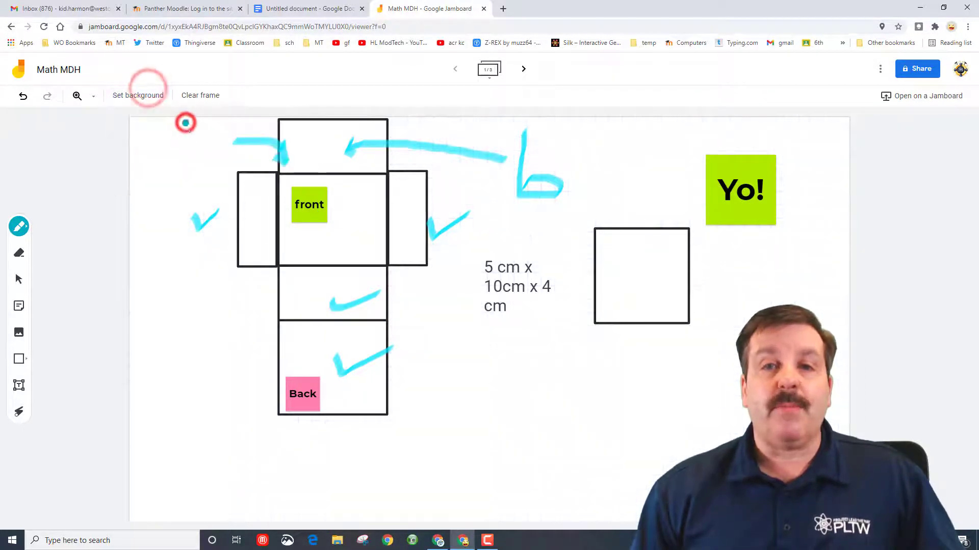
click(149, 95)
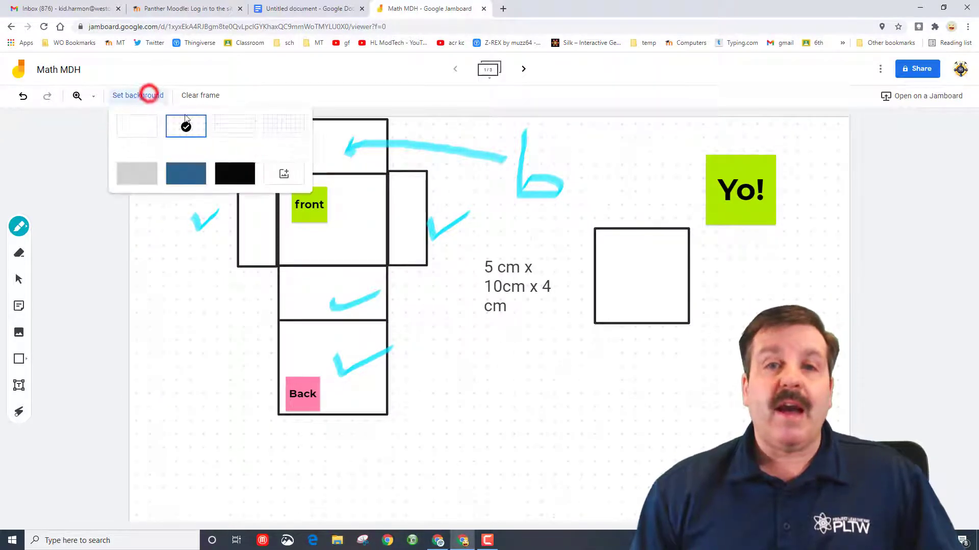
click(282, 125)
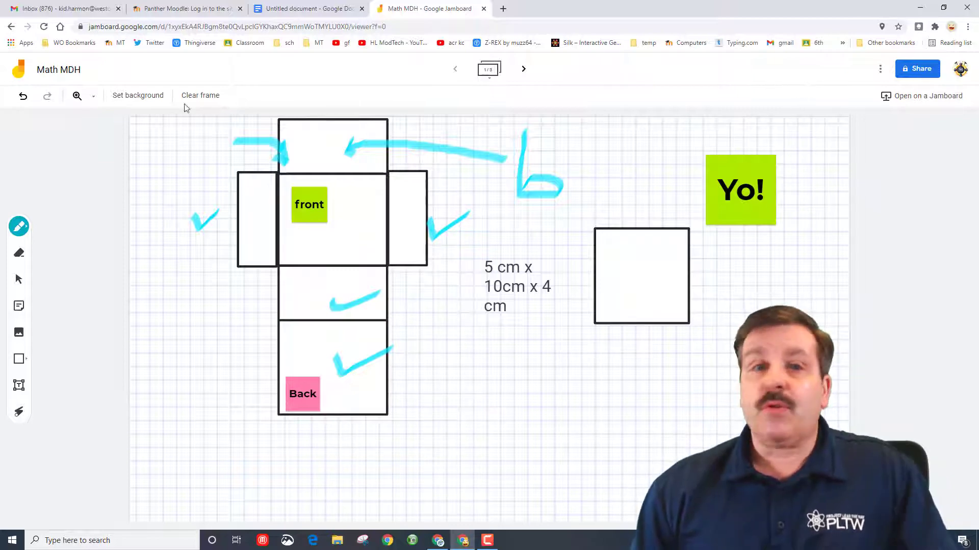
- Return to the list of jams, create a new jam, and set its frame background to the graph-paper grid
click(18, 72)
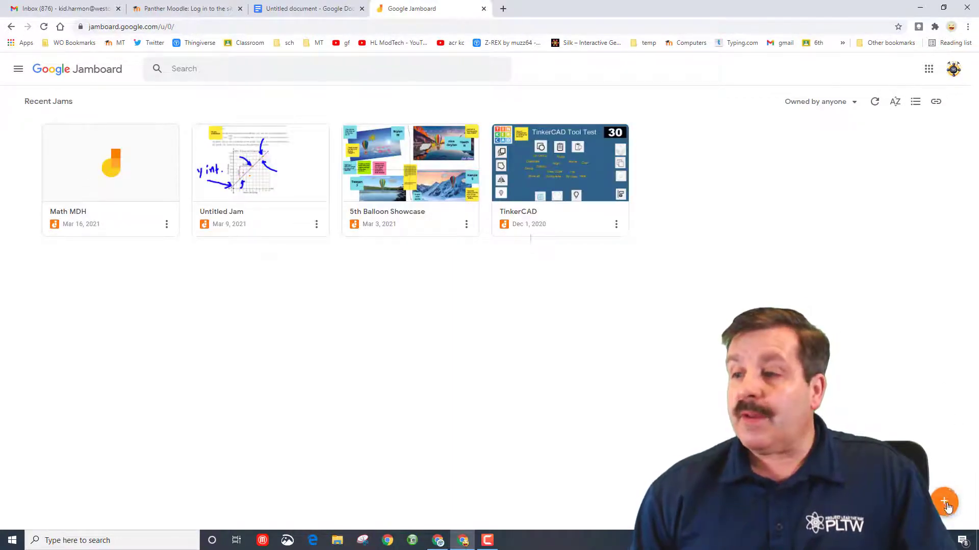
click(945, 504)
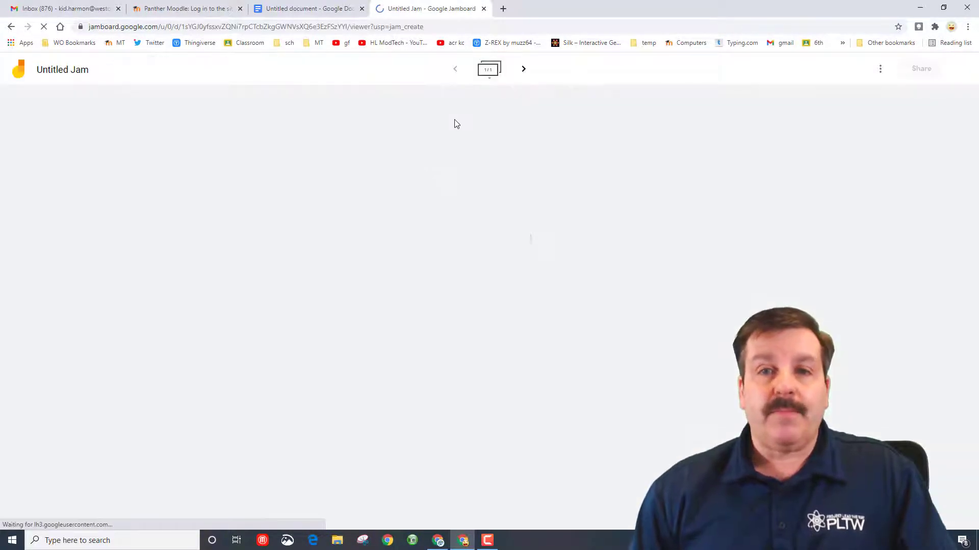
click(134, 96)
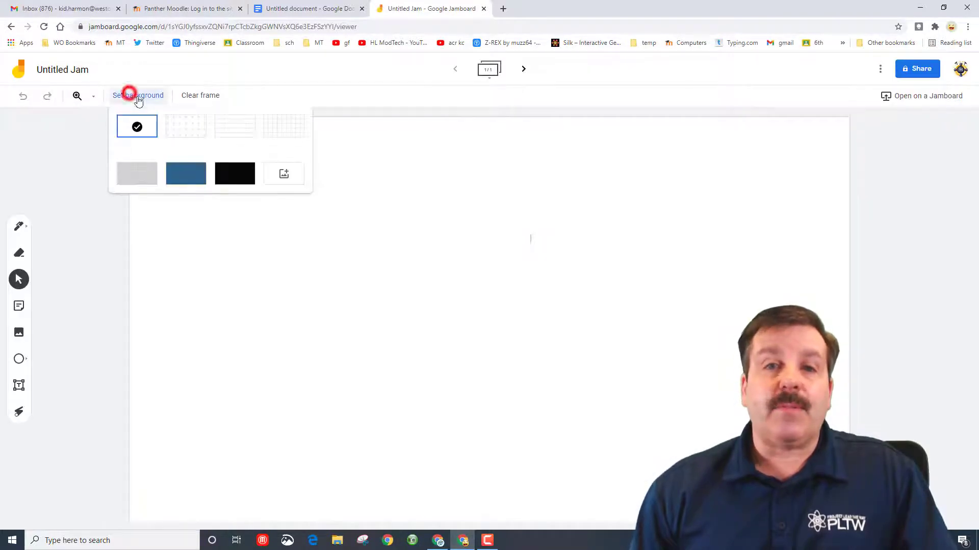
click(266, 132)
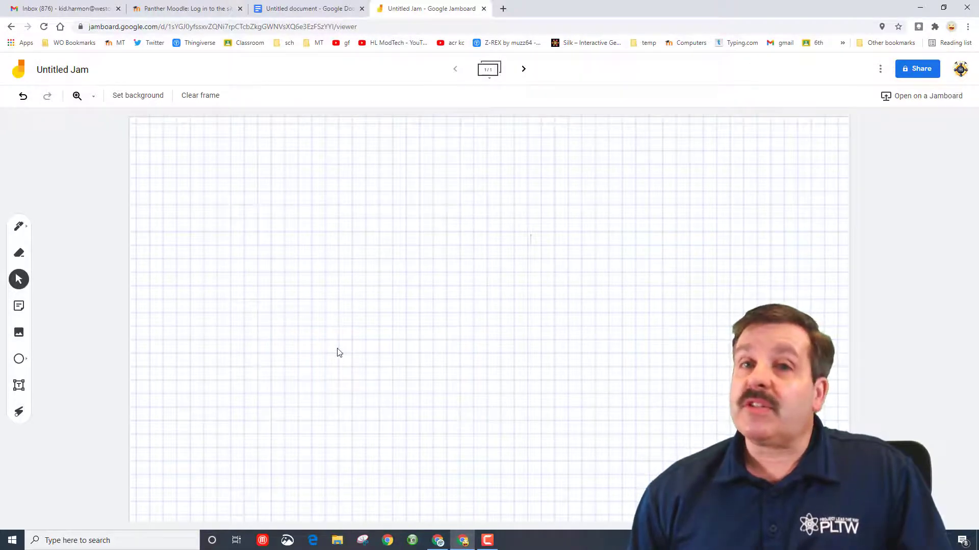
- Draw straight black horizontal and vertical axes with the pen, crossing near the middle of the frame
click(19, 226)
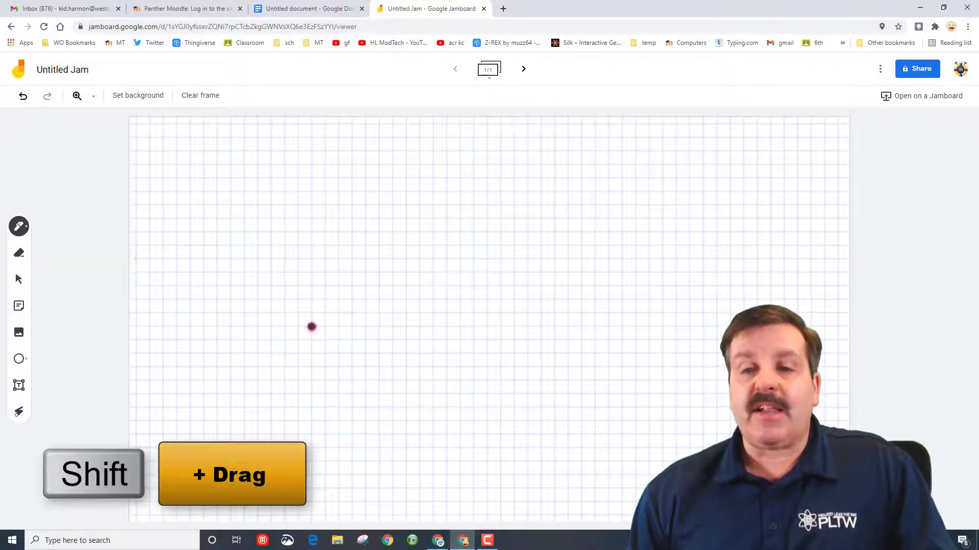
drag(311, 327, 724, 326)
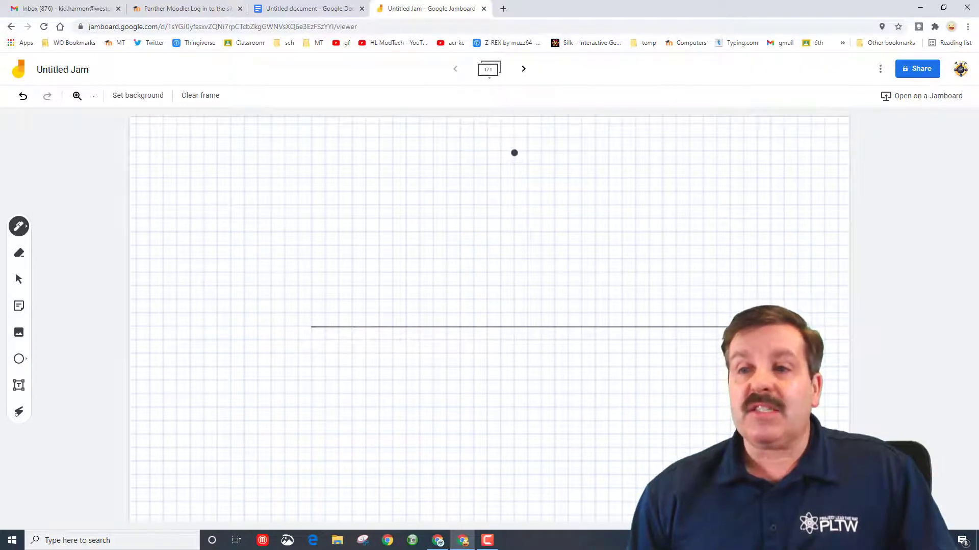
mouse_move(515, 153)
mouse_down()
mouse_move(526, 506)
mouse_move(516, 507)
mouse_up()
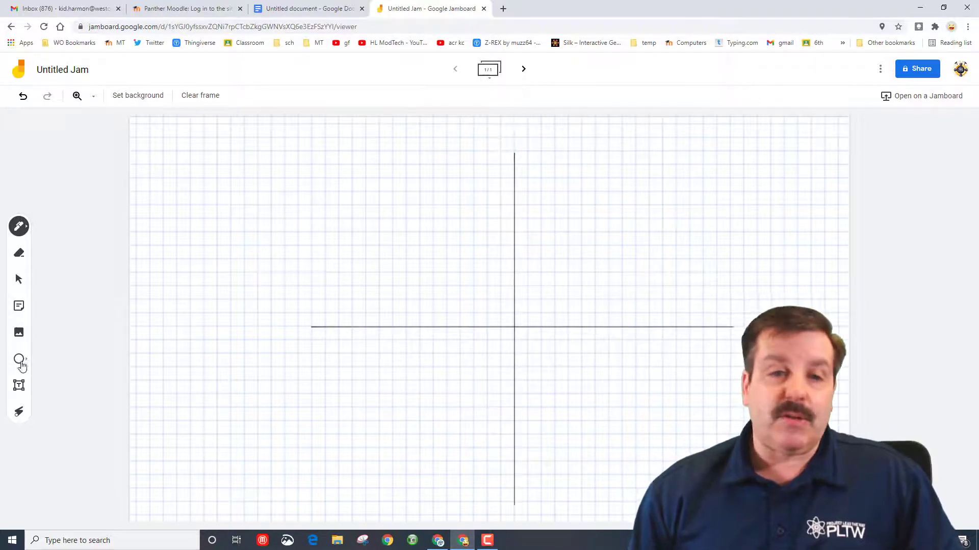
- Add a text box with the labels 2 4 6 8 below the positive horizontal axis, widened to fit one line
click(18, 386)
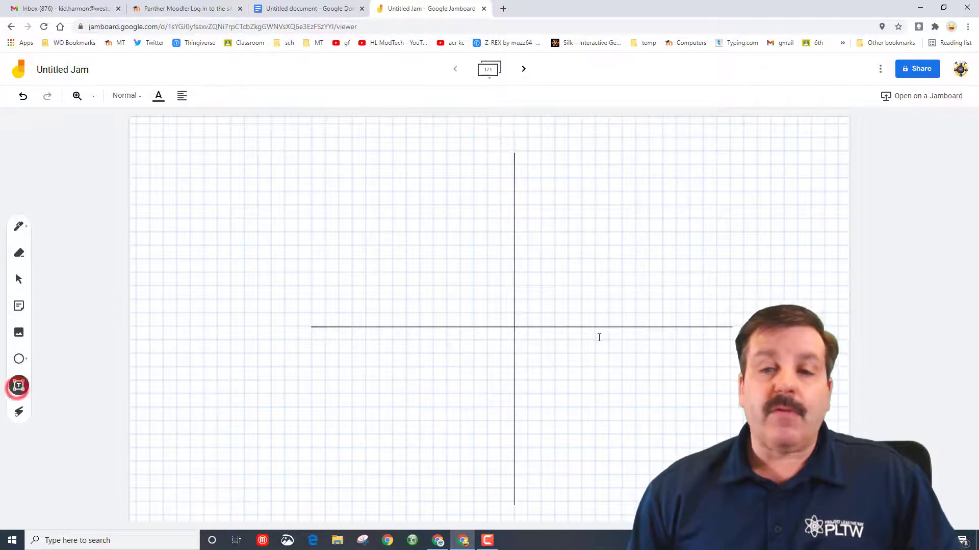
click(538, 339)
text(2)
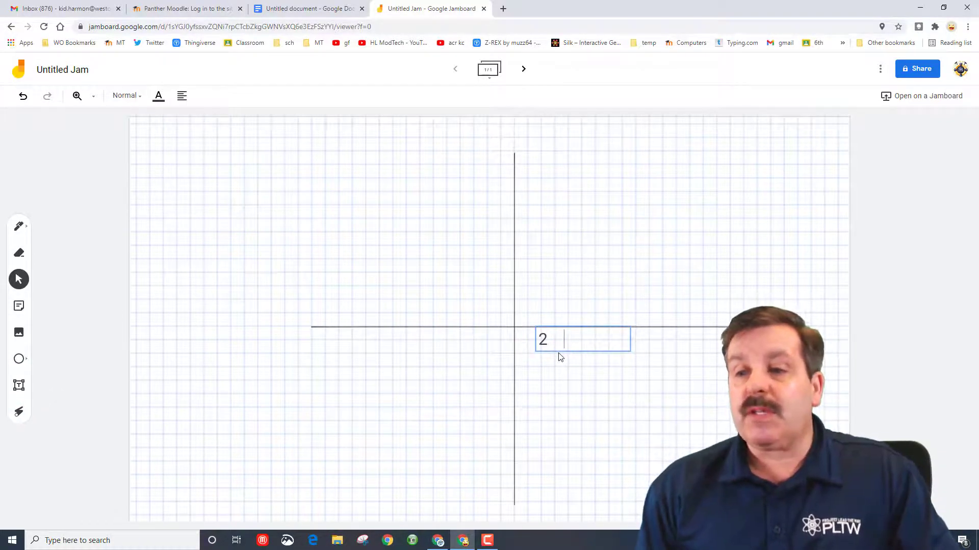
text( 4 )
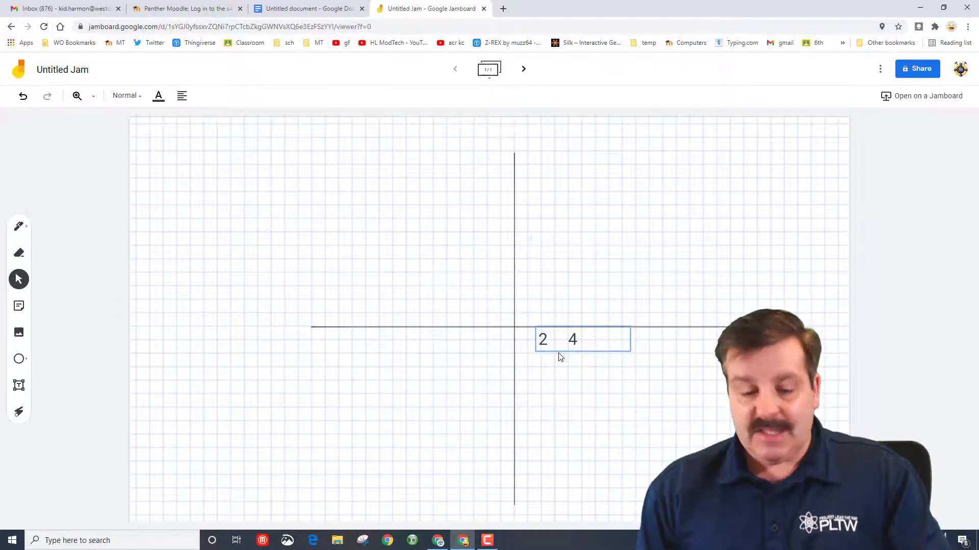
text(6 )
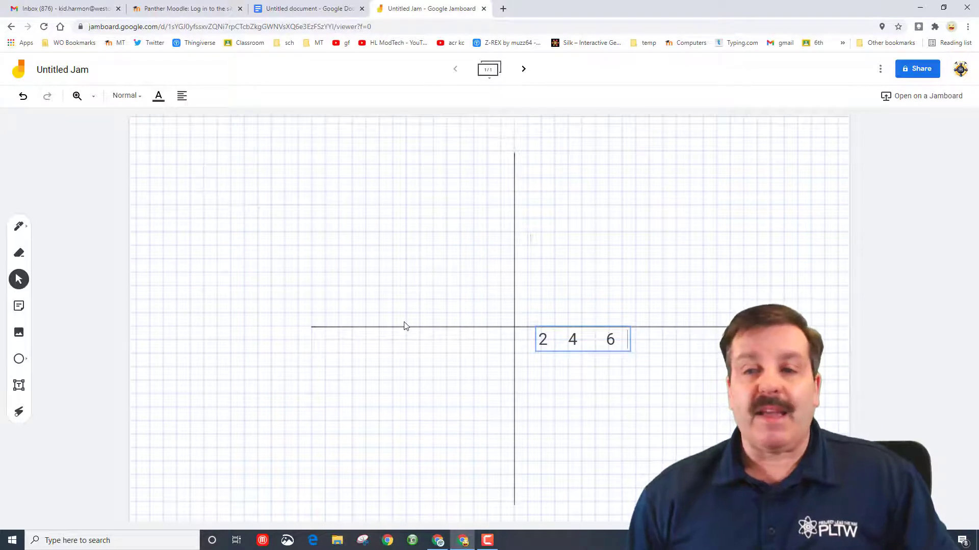
text(8)
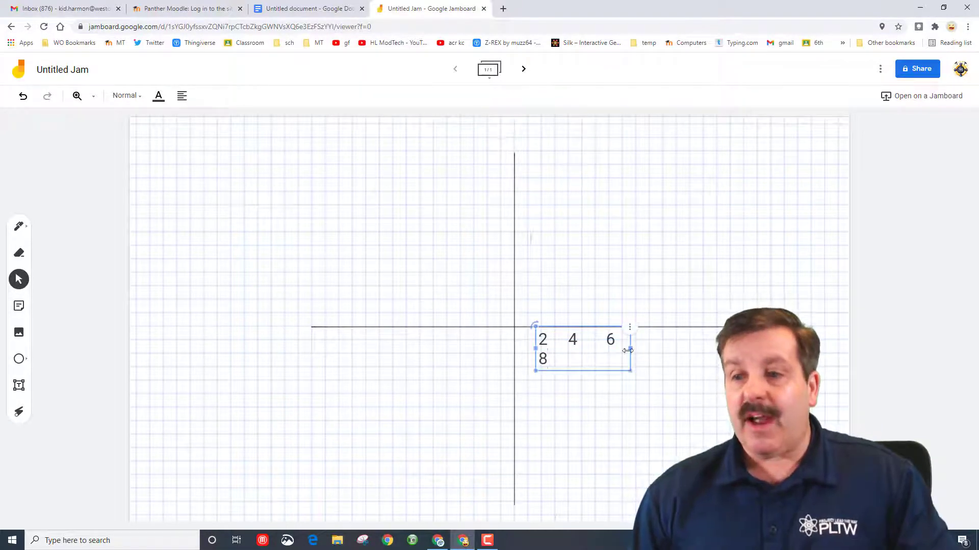
drag(630, 347, 685, 346)
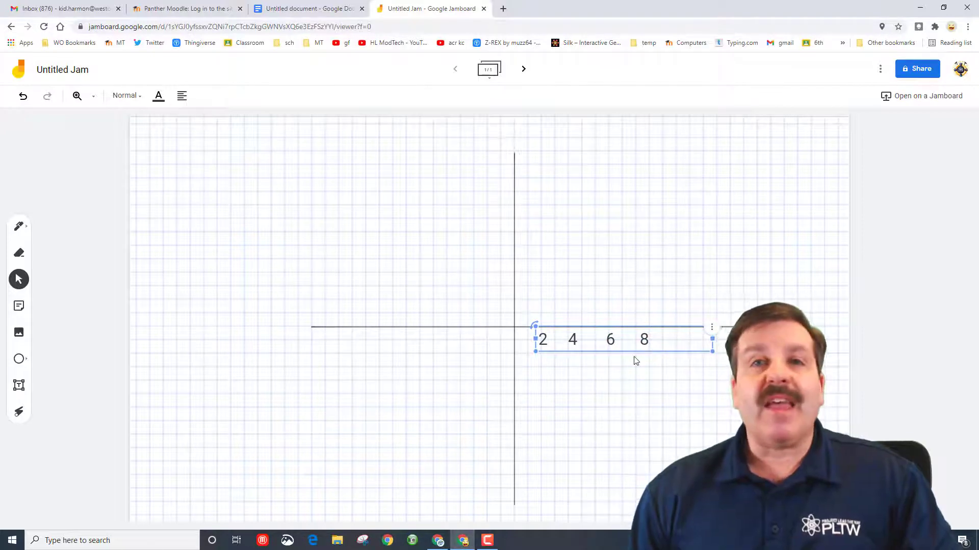
click(588, 295)
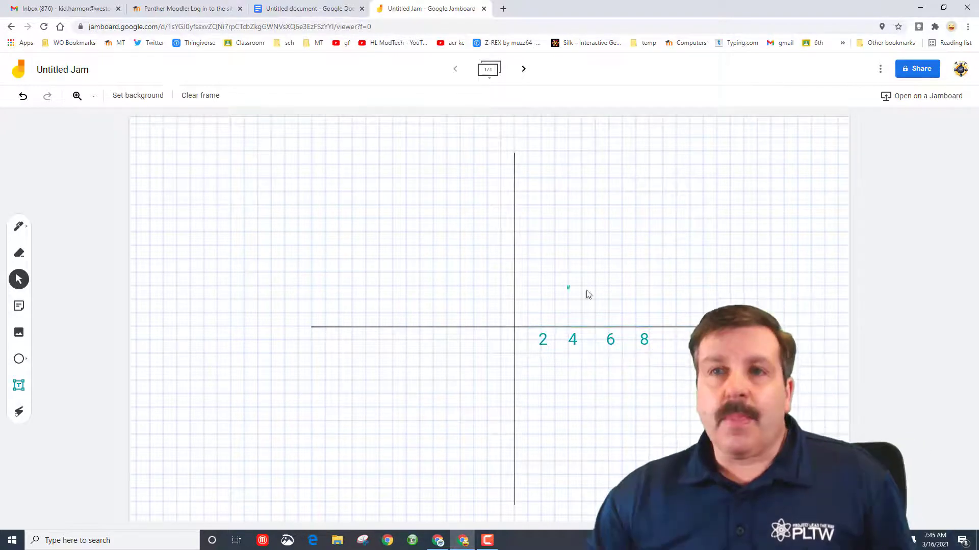
- Switch to the Google Docs document and capture the temperature and lemonade sales table with the Snipping Tool
click(312, 9)
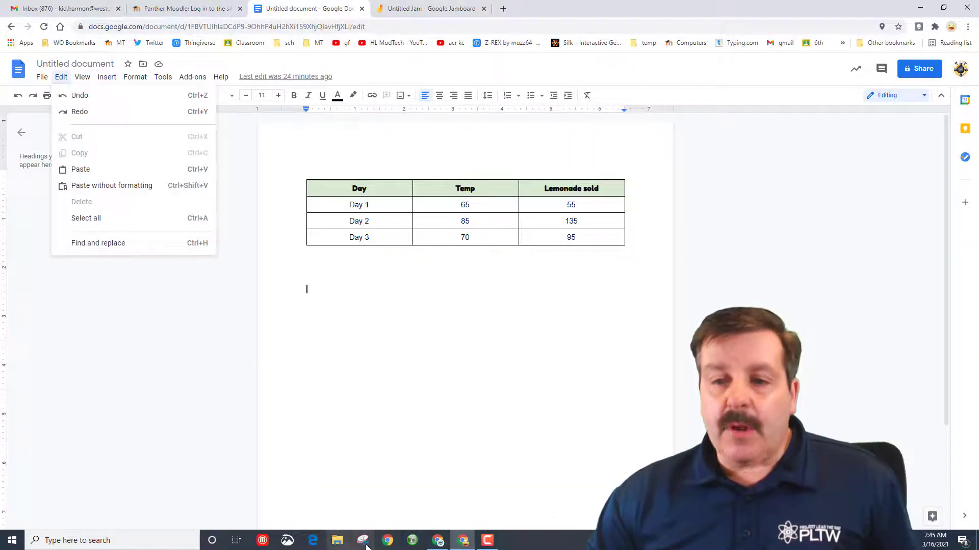
click(363, 540)
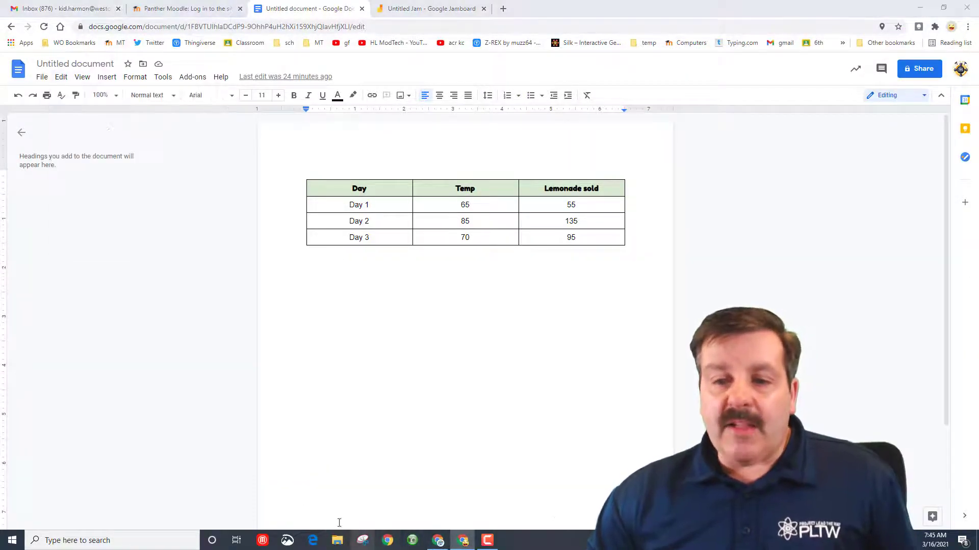
click(131, 218)
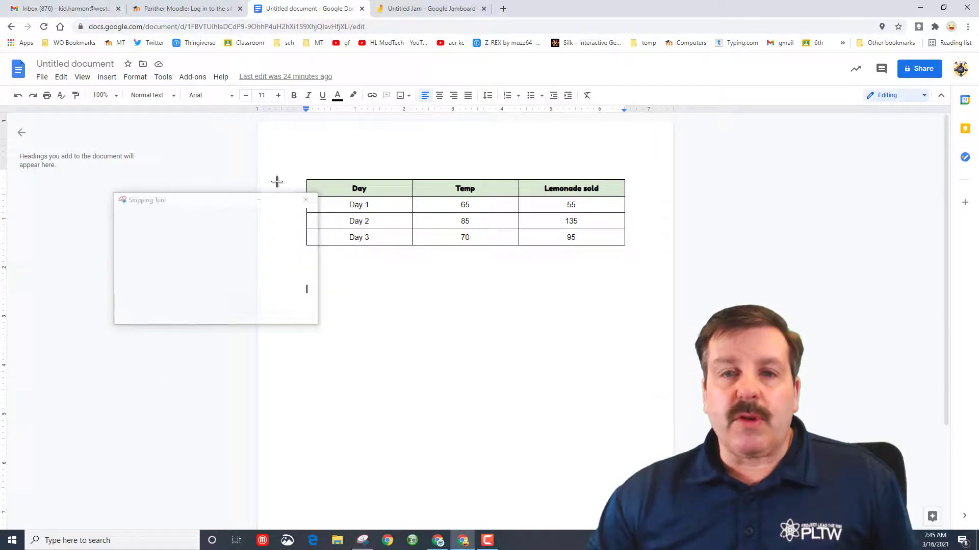
drag(296, 169, 633, 256)
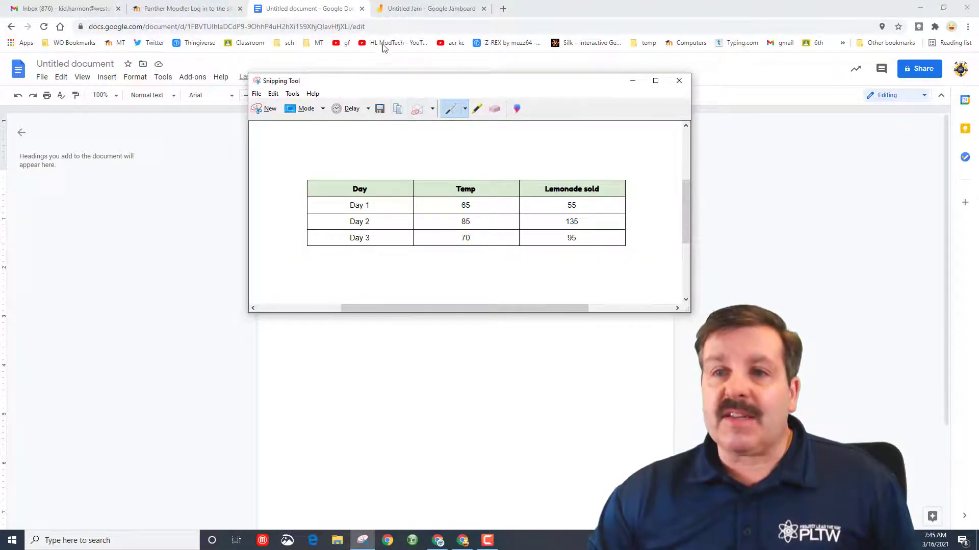
- Return to the jam, paste the captured table image, and place it in the lower-left area of the frame
click(382, 9)
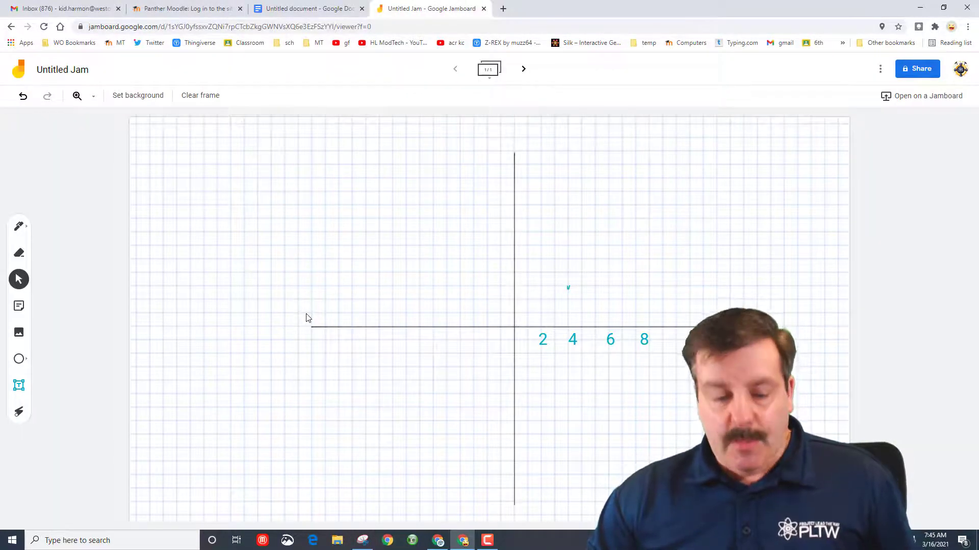
key(ctrl+v)
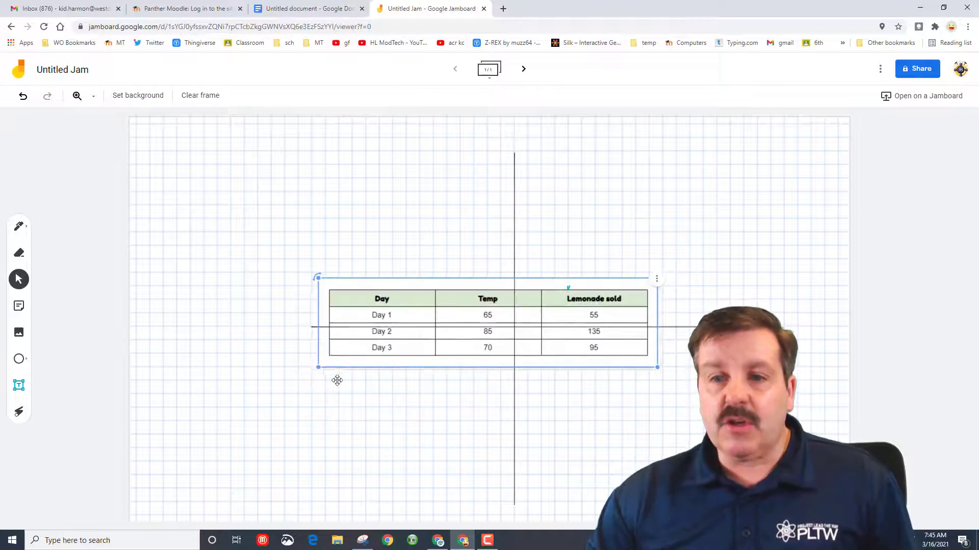
drag(356, 356, 181, 498)
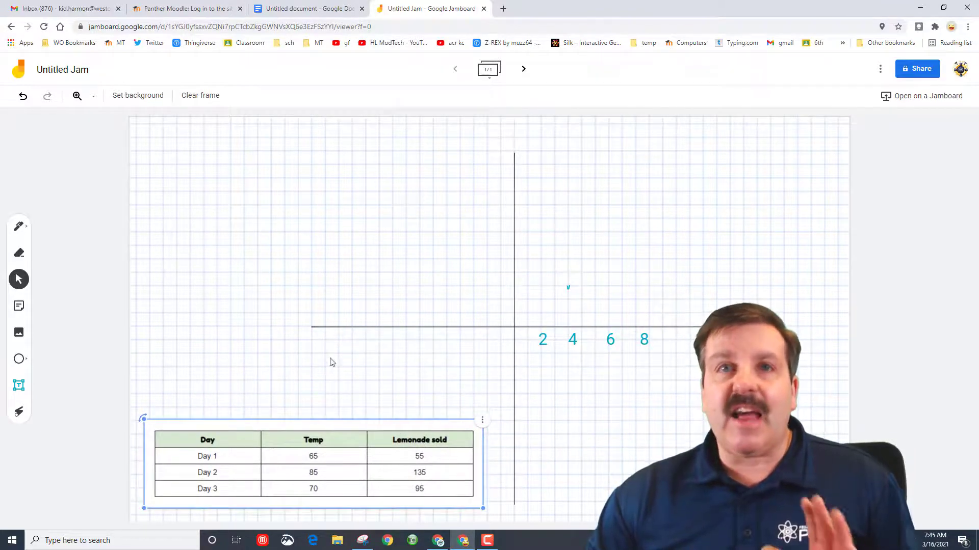
click(583, 292)
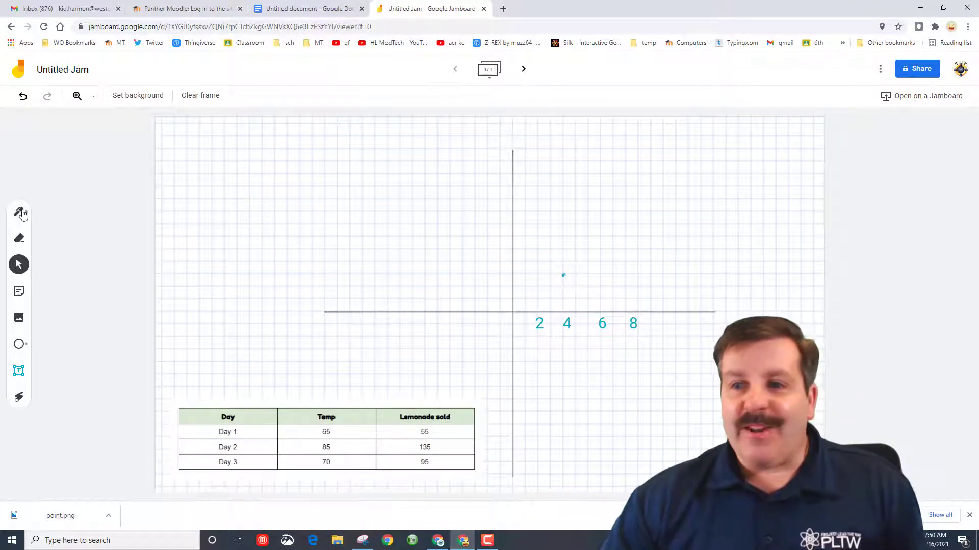
- Plot scattered blue points in the upper-right quadrant of the graph with the marker
click(21, 213)
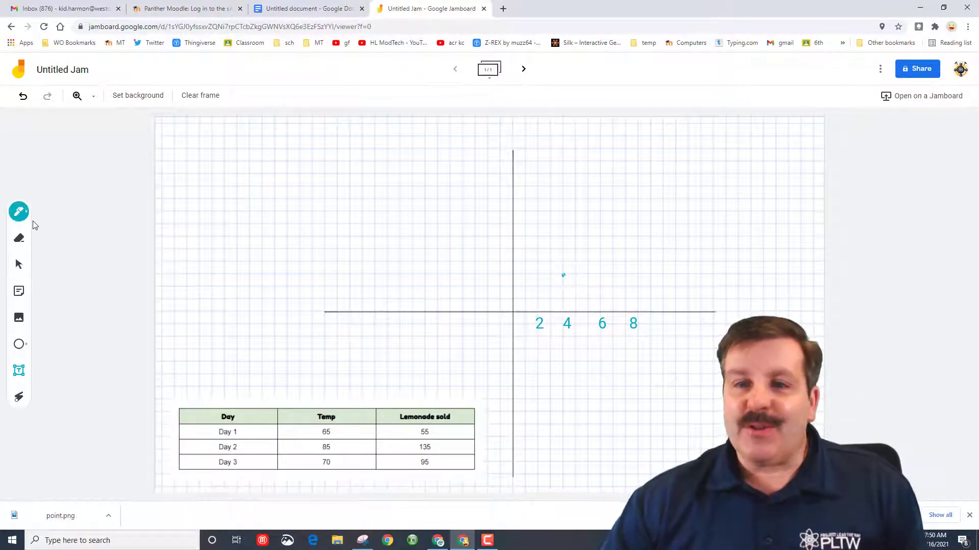
click(18, 211)
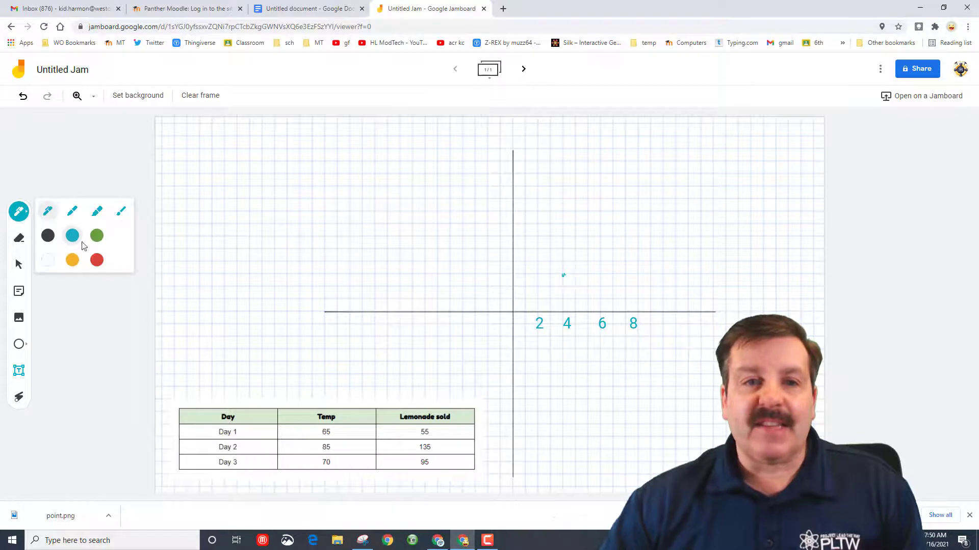
click(72, 212)
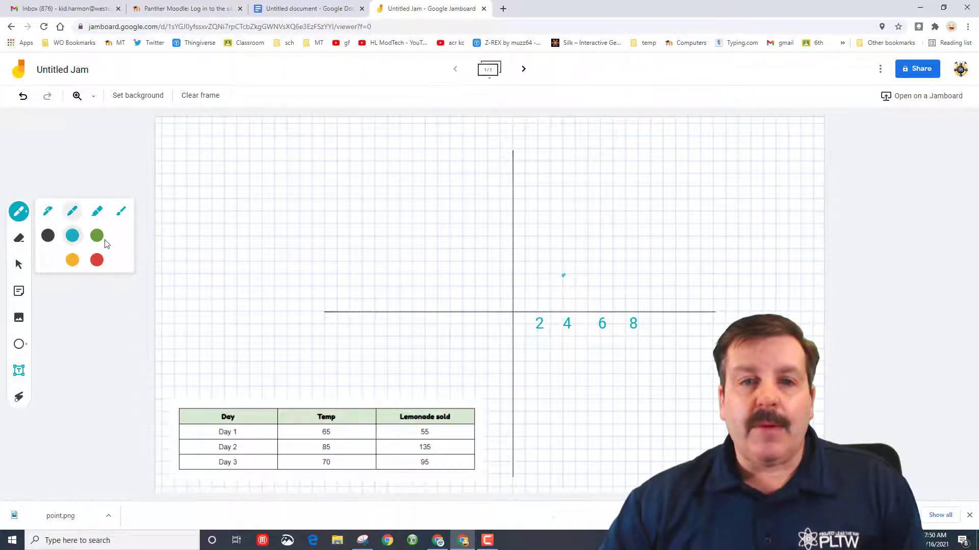
click(575, 237)
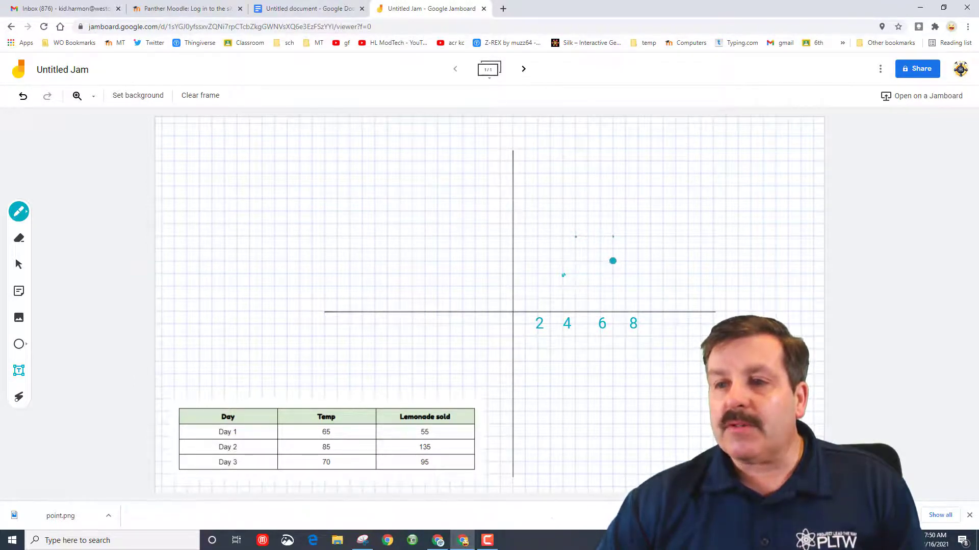
click(614, 260)
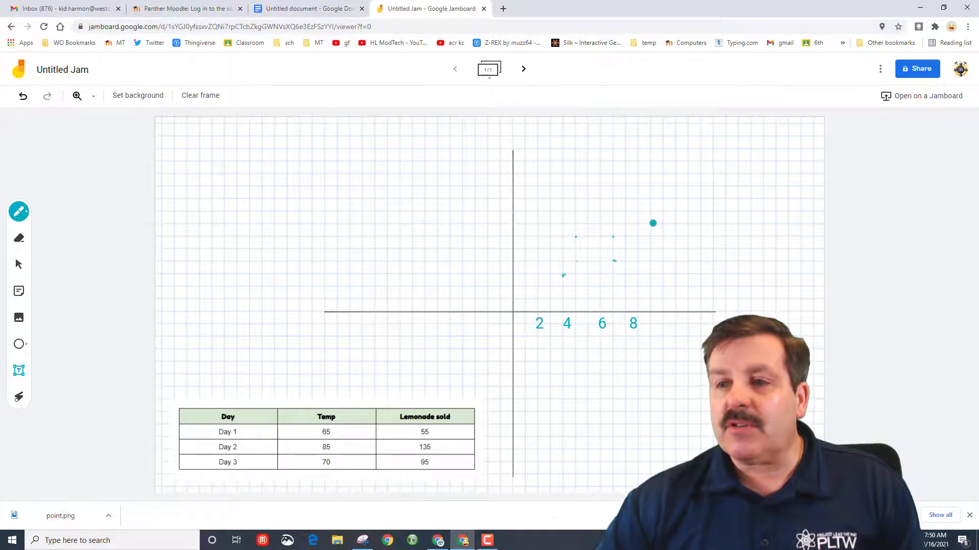
click(651, 224)
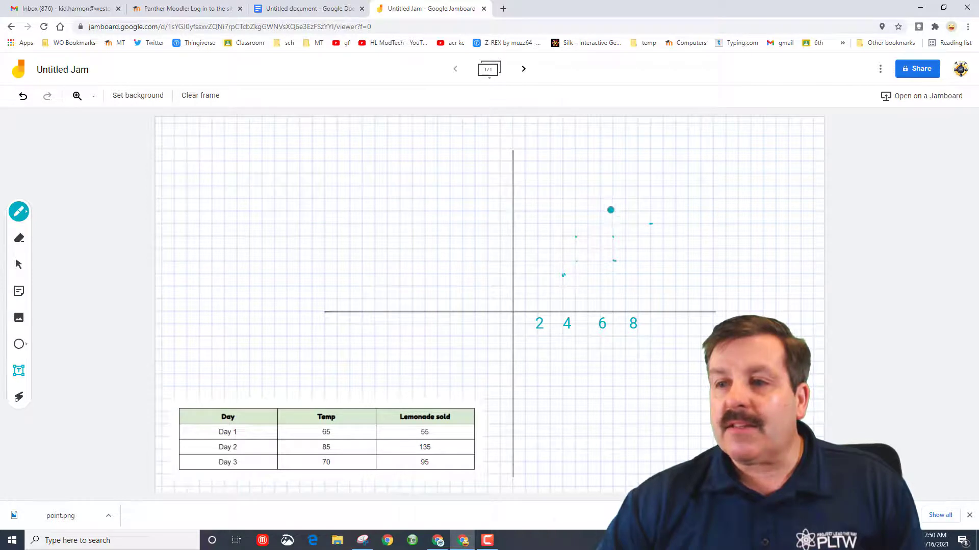
click(632, 211)
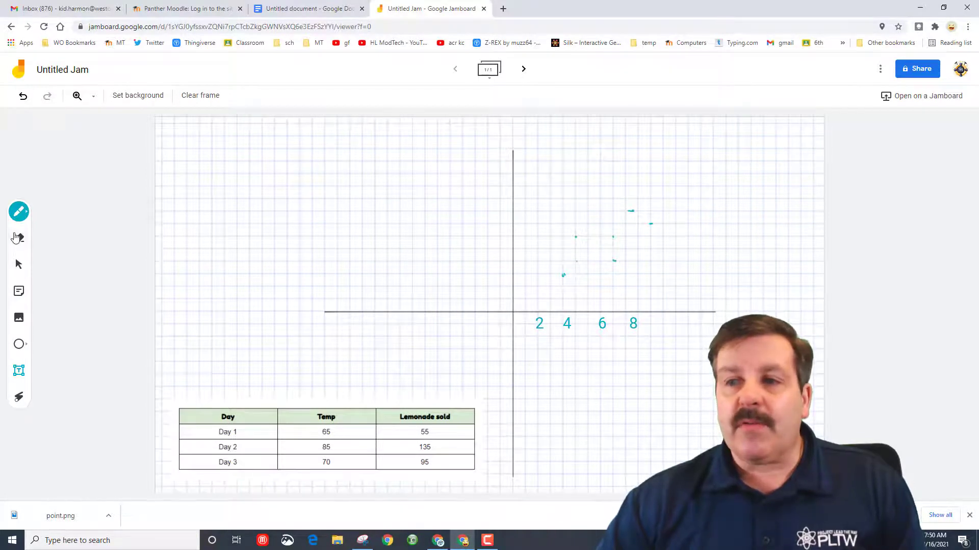
- Erase the smeared point near the top of the scatter, and plot more blue points, including one above the 2 label
click(18, 238)
drag(626, 206, 633, 209)
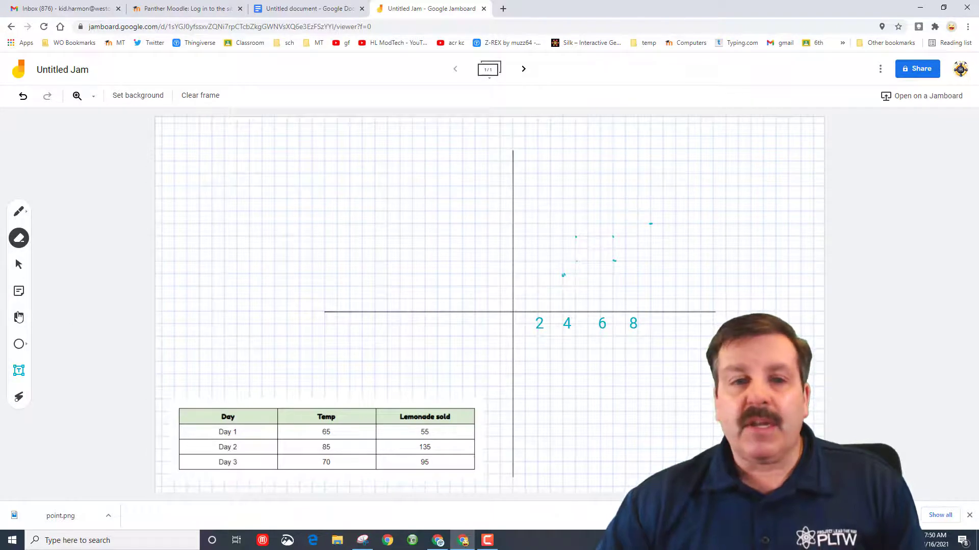
click(20, 211)
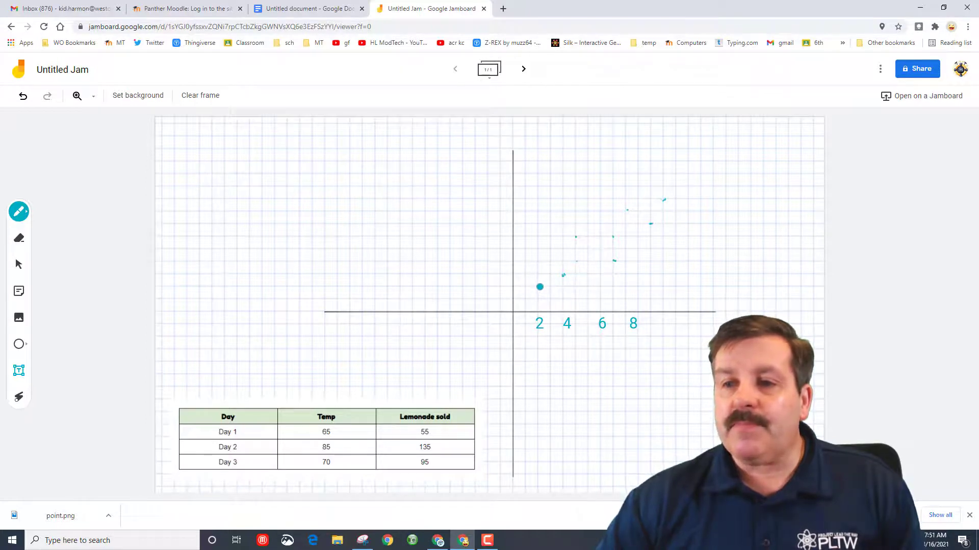
drag(540, 288, 537, 283)
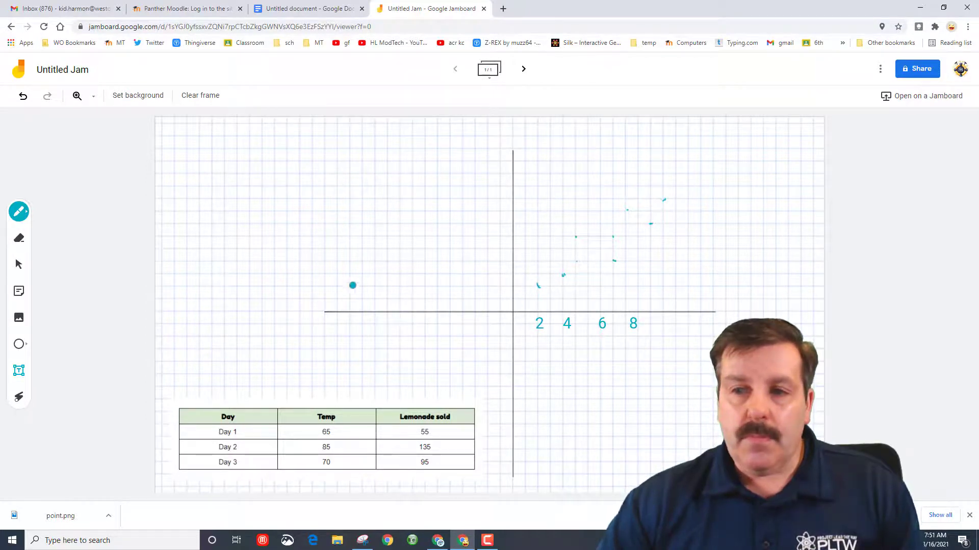
- Draw a straight black marker line of best fit through the points, extending into the lower-left quadrant
click(19, 211)
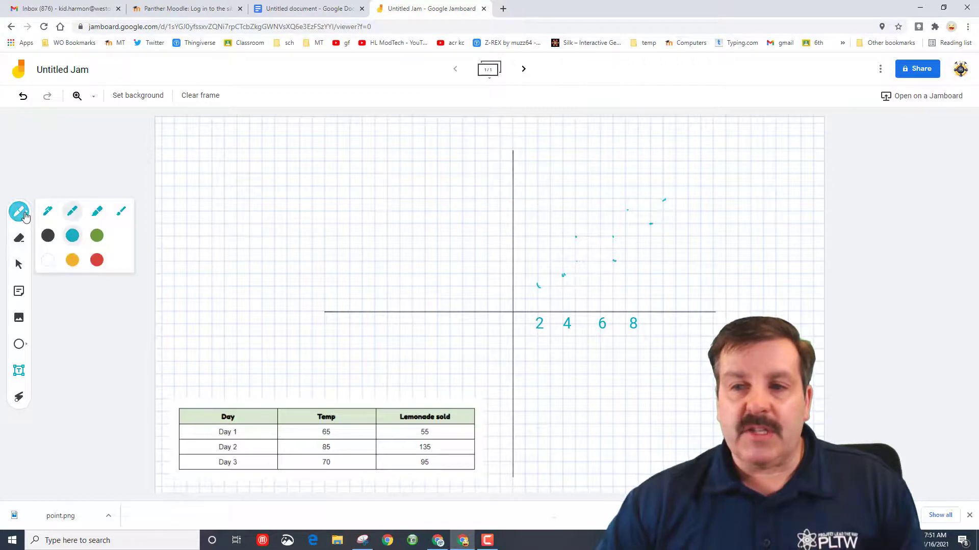
click(48, 236)
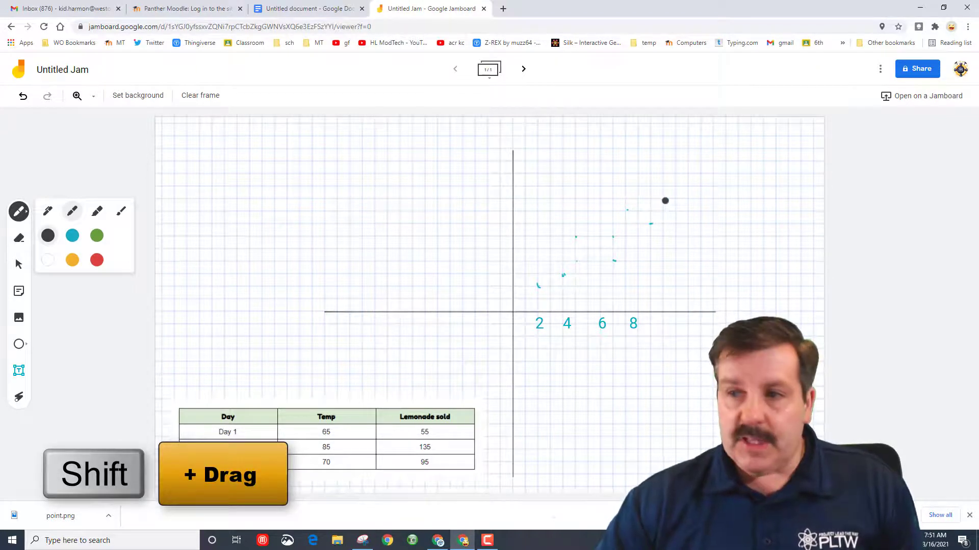
mouse_move(665, 201)
mouse_down()
mouse_move(515, 316)
mouse_move(419, 318)
mouse_move(423, 378)
mouse_move(417, 366)
mouse_up()
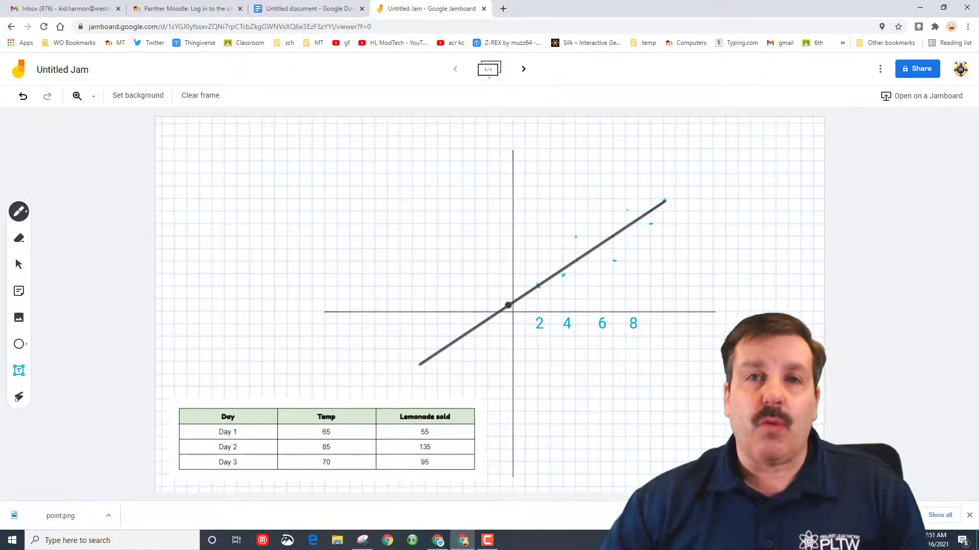
- Rename the jam as math
click(45, 74)
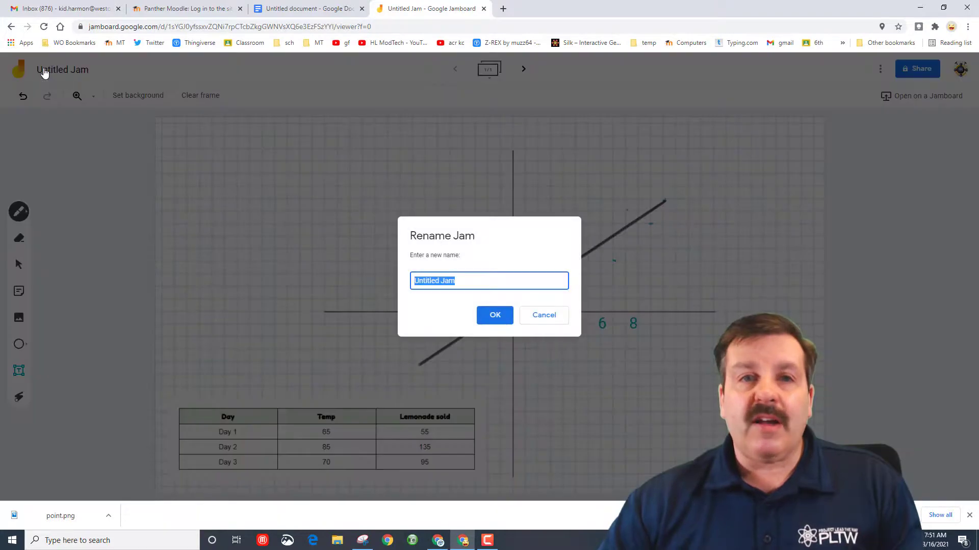
text(m)
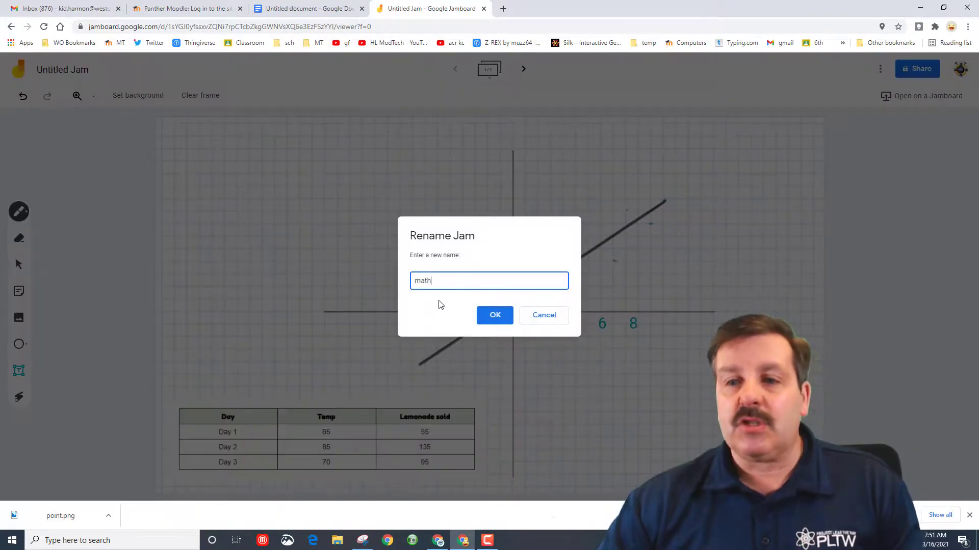
text(ath)
click(492, 315)
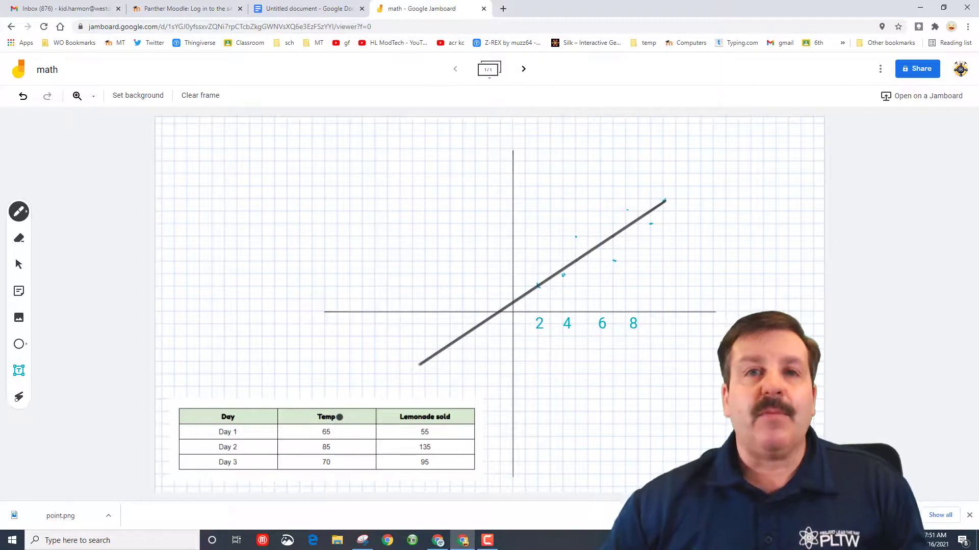
- Examine the jam's export, copy and version history options, and zoom in on the frame
click(879, 72)
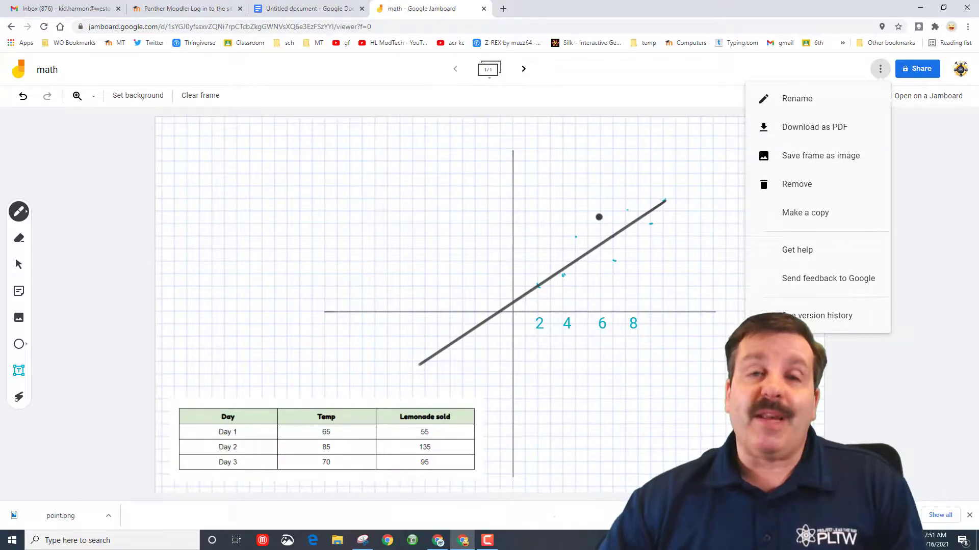
key(Escape)
click(77, 96)
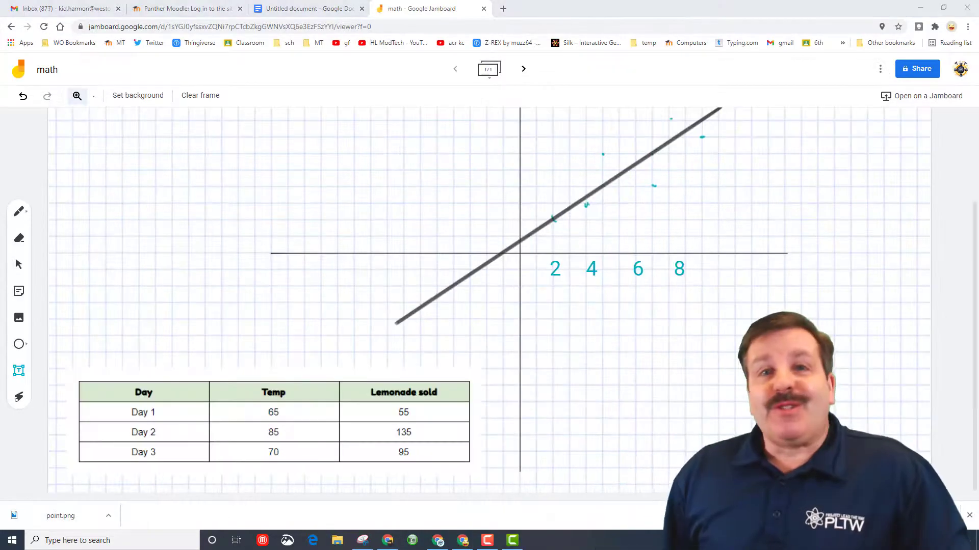